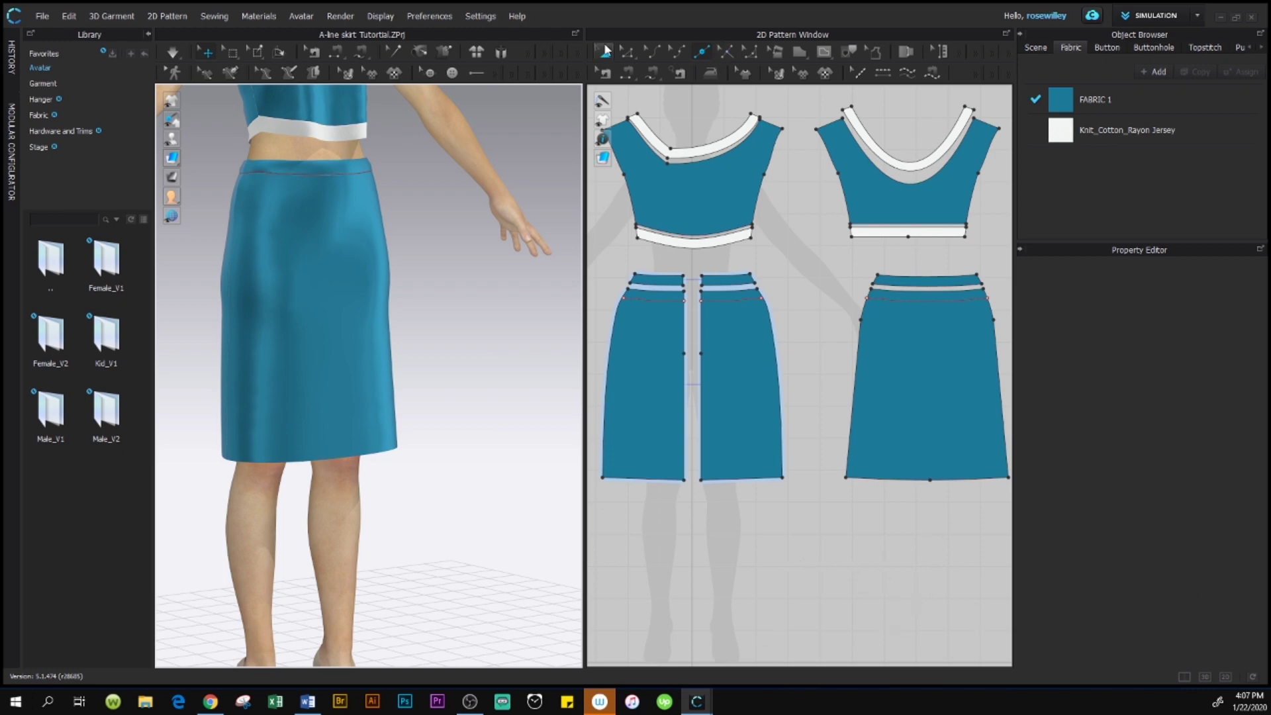
Activate the Edit Pattern tool and zoom the 2D window in on the skirt hems.
{"action": "left_click", "coordinate": [626, 52]}
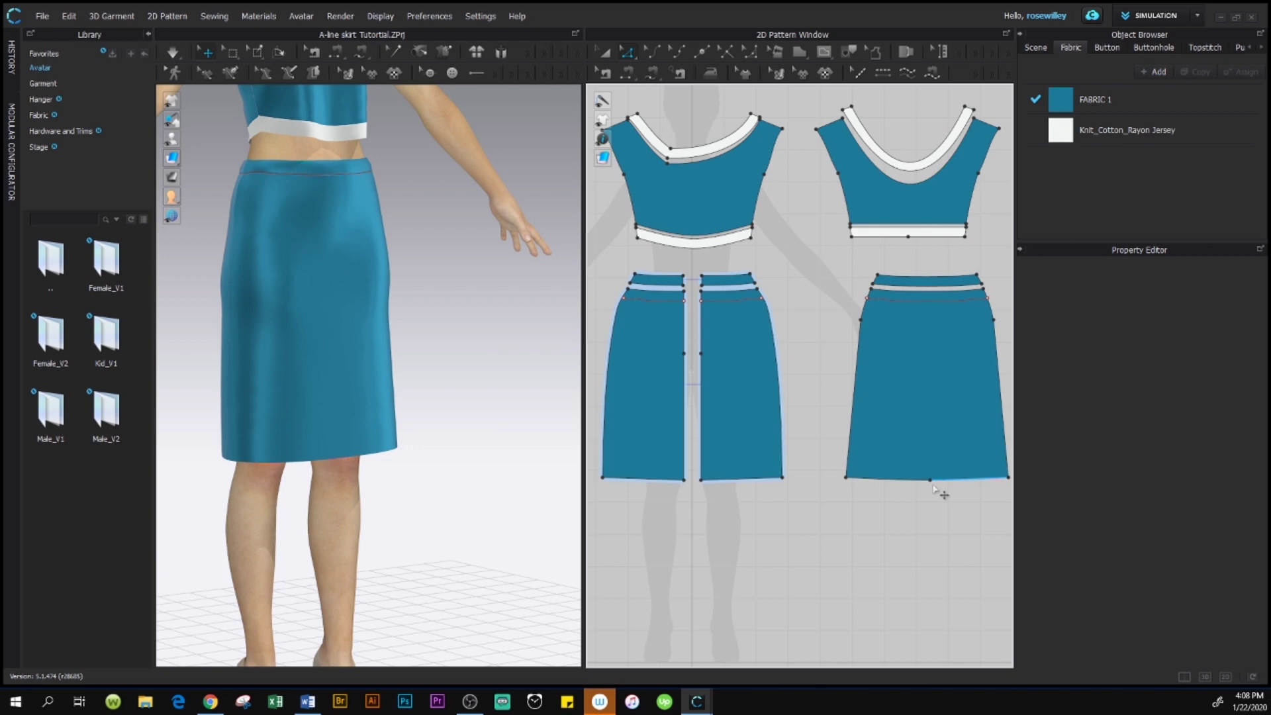
{"action": "scroll", "coordinate": [934, 484], "scroll_direction": "up", "scroll_amount": 1}
{"action": "scroll", "coordinate": [946, 485], "scroll_direction": "down", "scroll_amount": 1}
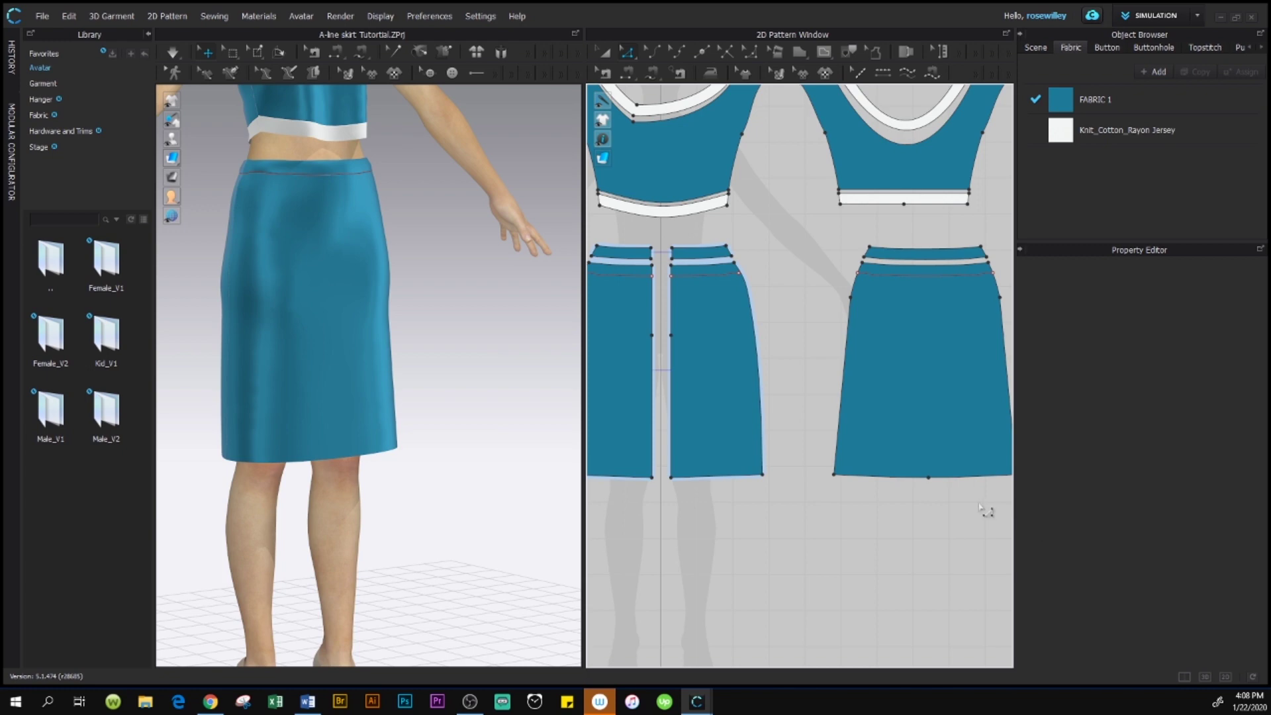
{"action": "scroll", "coordinate": [953, 512], "scroll_direction": "up", "scroll_amount": 2}
{"action": "scroll", "coordinate": [954, 508], "scroll_direction": "down", "scroll_amount": 1}
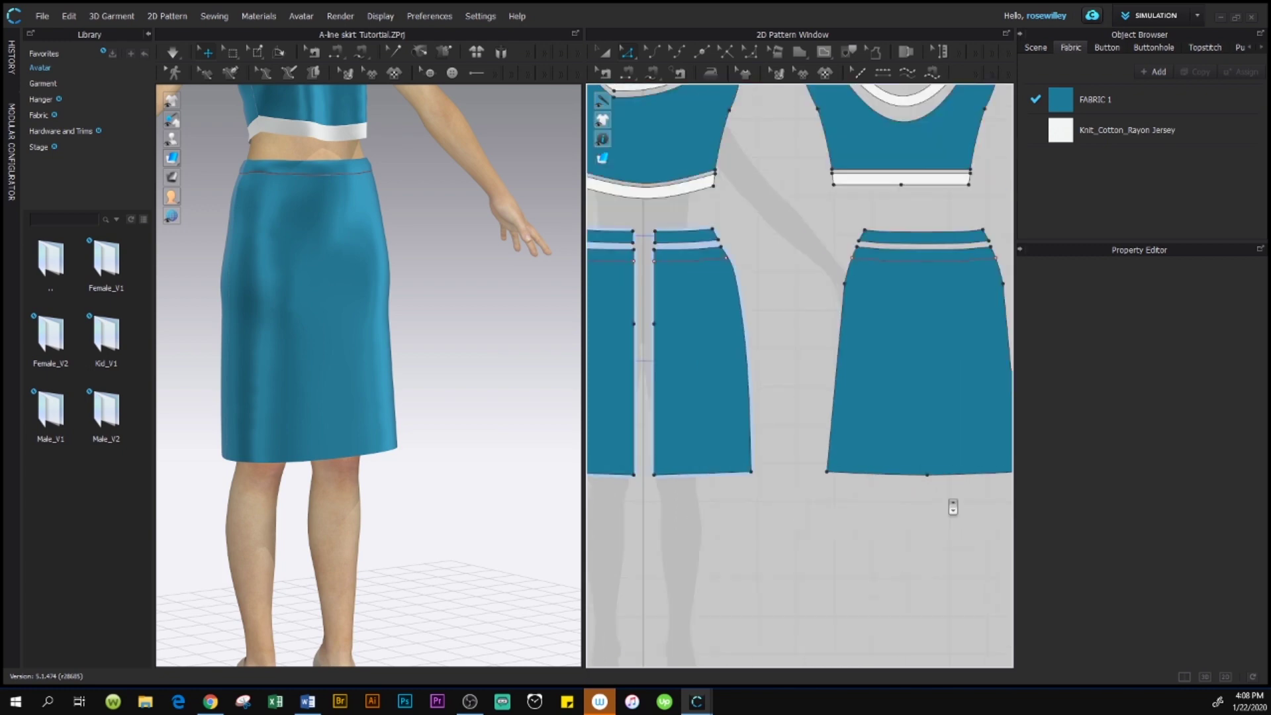
{"action": "scroll", "coordinate": [953, 507], "scroll_direction": "down", "scroll_amount": 1}
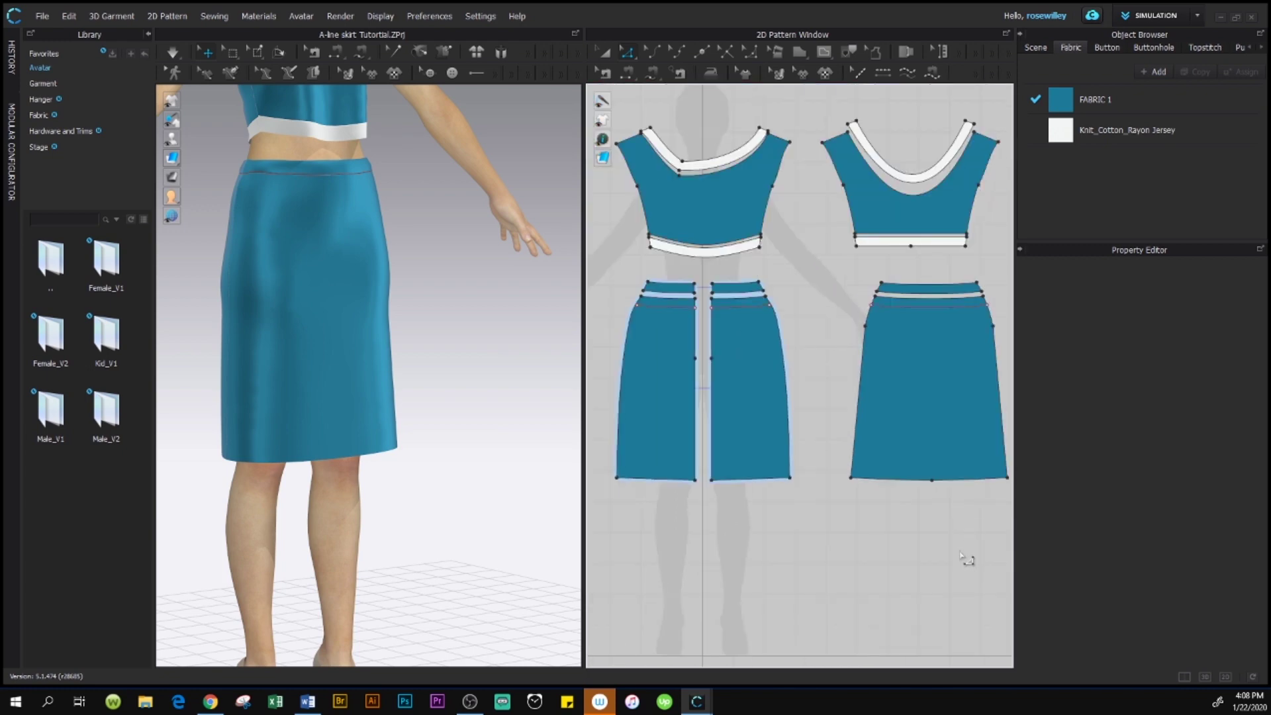
{"action": "left_click", "coordinate": [626, 54]}
Convert the back skirt's middle hem point to a curve point, then deselect it.
{"action": "left_click", "coordinate": [933, 480]}
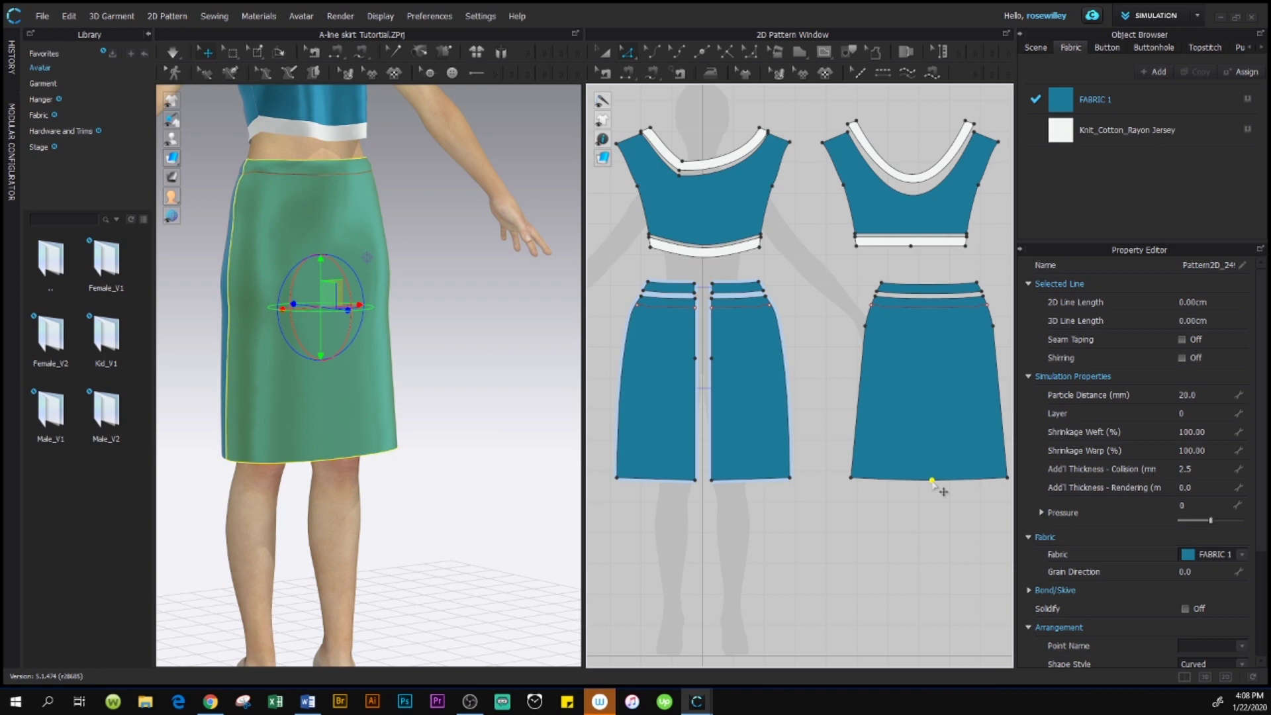
{"action": "right_click", "coordinate": [932, 481]}
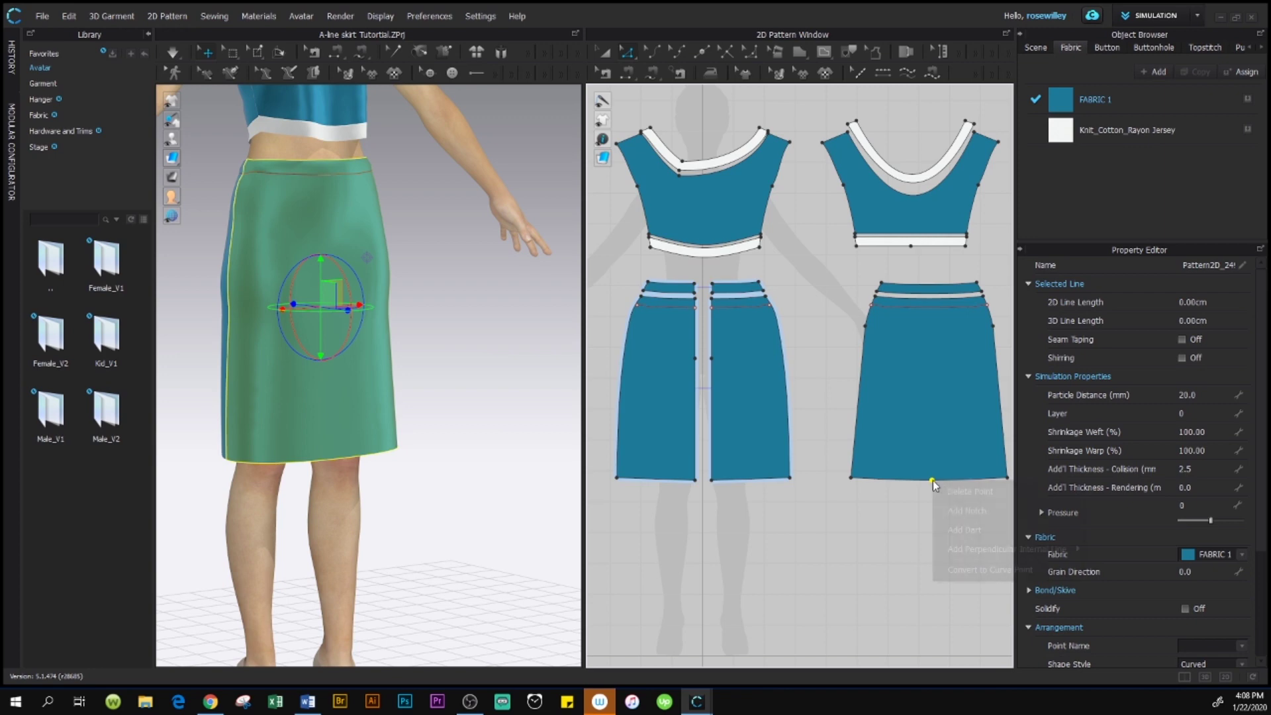
{"action": "left_click", "coordinate": [979, 571]}
{"action": "left_click", "coordinate": [985, 507]}
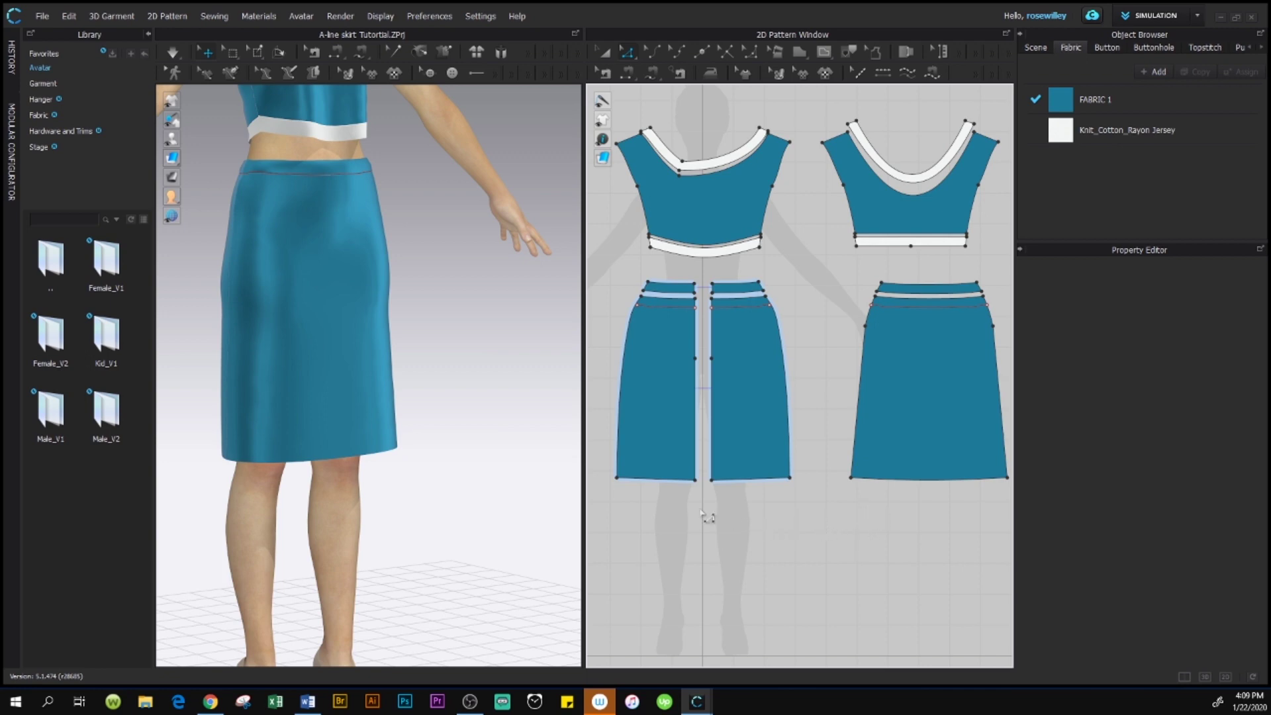
Select the front skirt's hem edge and add the back skirt's hem edge.
{"action": "left_click", "coordinate": [659, 484]}
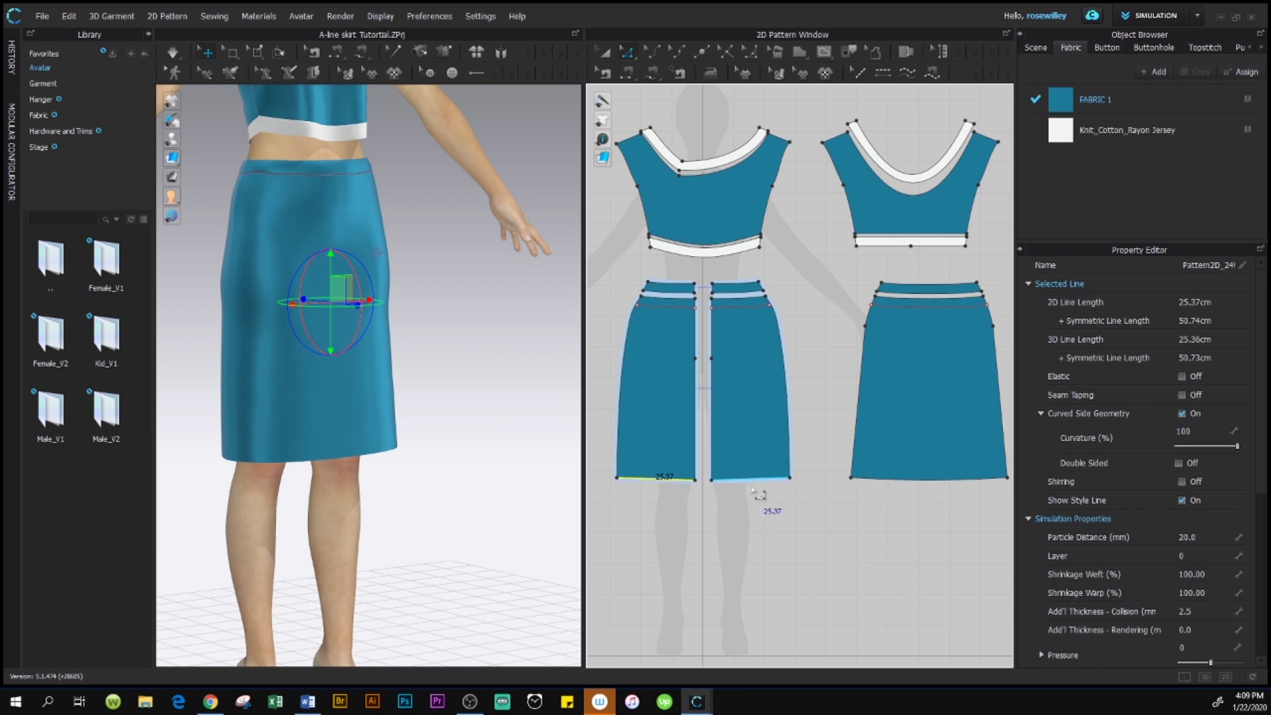
{"action": "left_click", "coordinate": [939, 478], "text": "shift"}
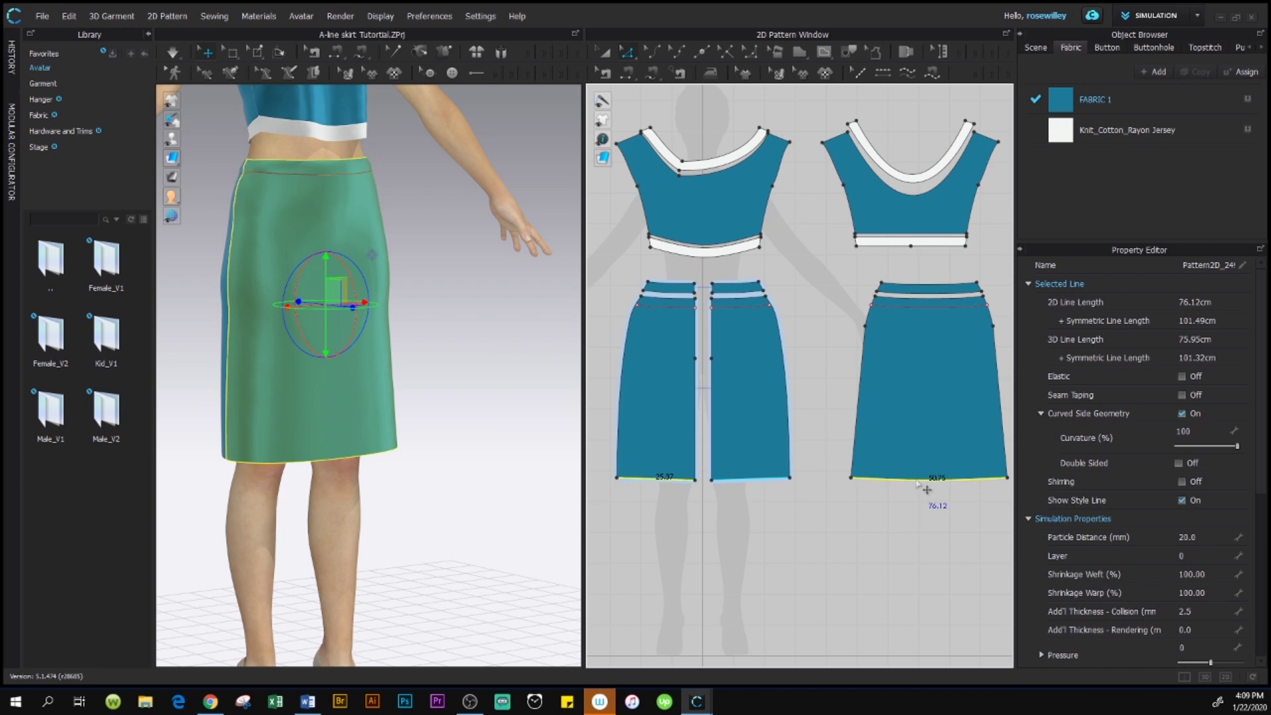
Offset the selected hems as two extended internal lines on both skirt pieces.
{"action": "right_click", "coordinate": [917, 484]}
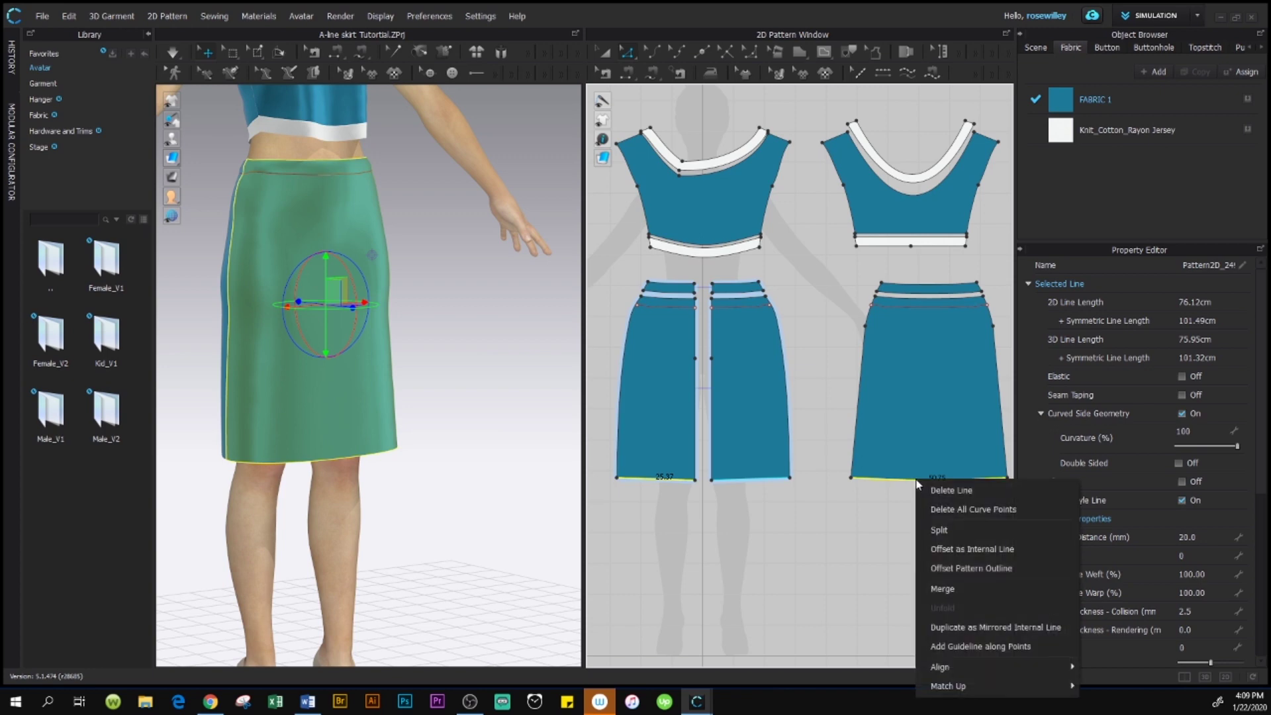
{"action": "left_click", "coordinate": [962, 551]}
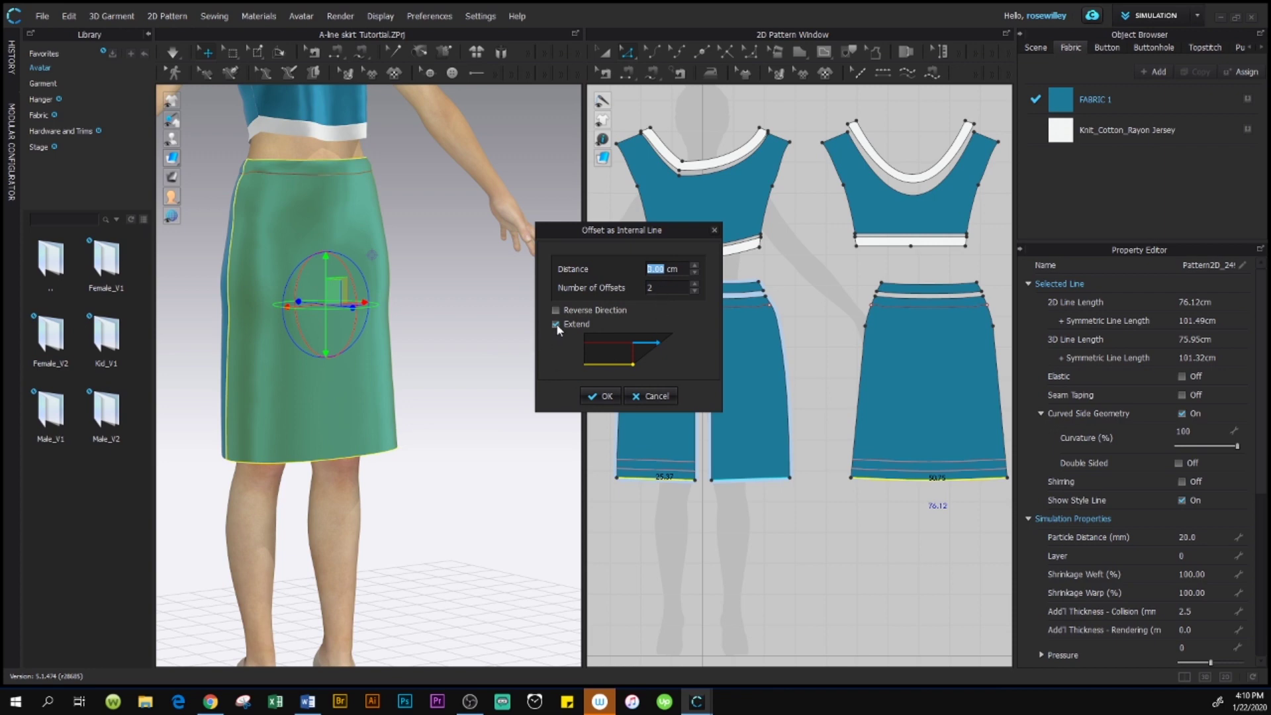
{"action": "left_click", "coordinate": [601, 396]}
{"action": "left_click", "coordinate": [865, 574]}
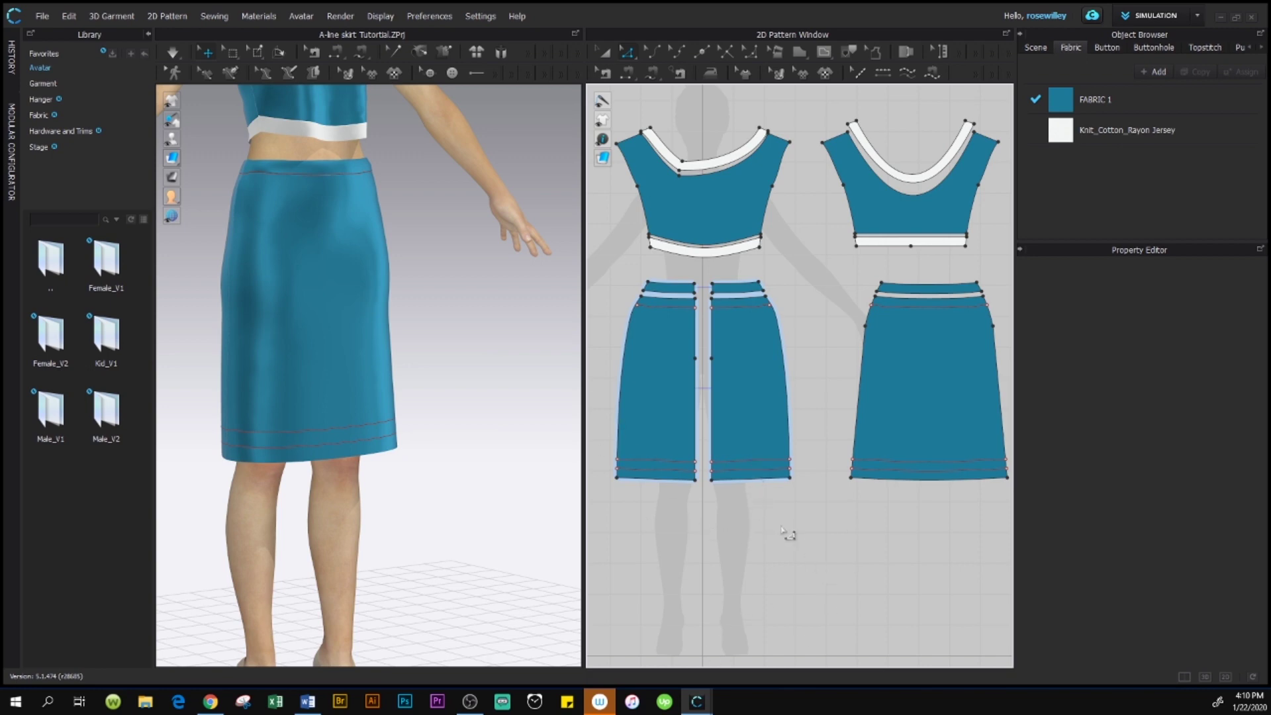
Change the Fold Angle of the front and back offset hem lines from 180 to 0.
{"action": "left_click", "coordinate": [667, 471]}
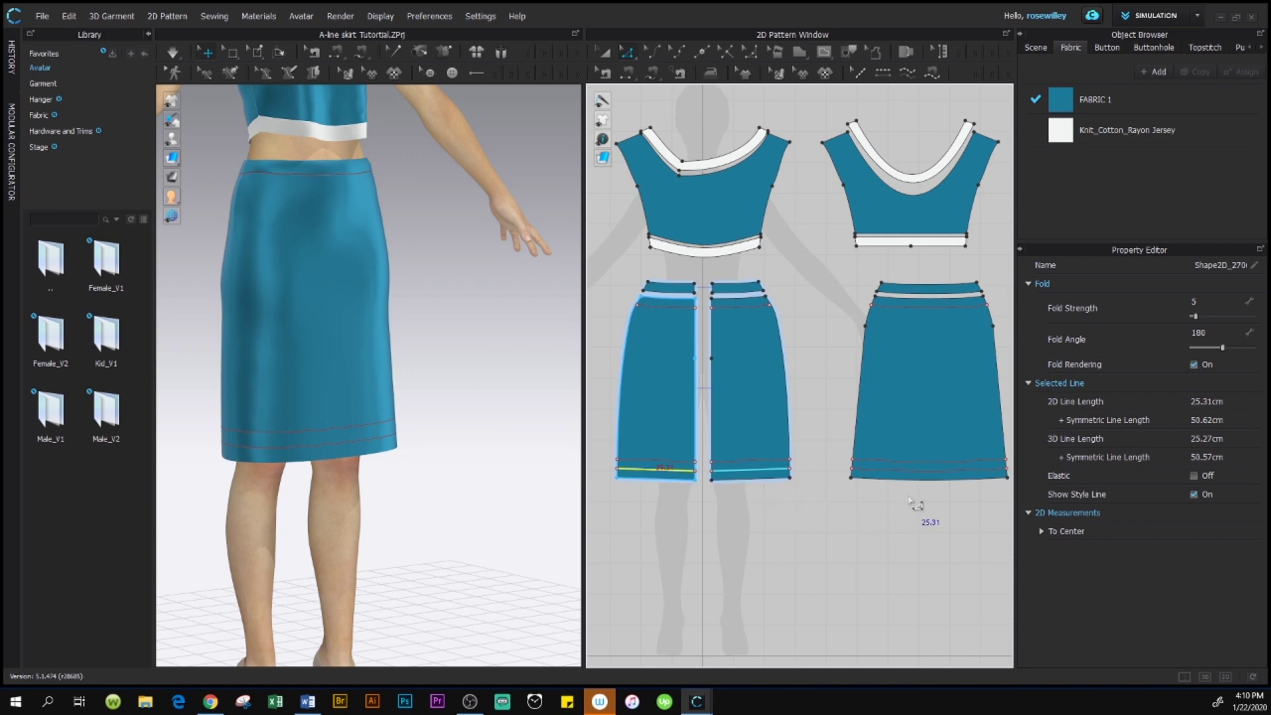
{"action": "left_click", "coordinate": [929, 471], "text": "shift"}
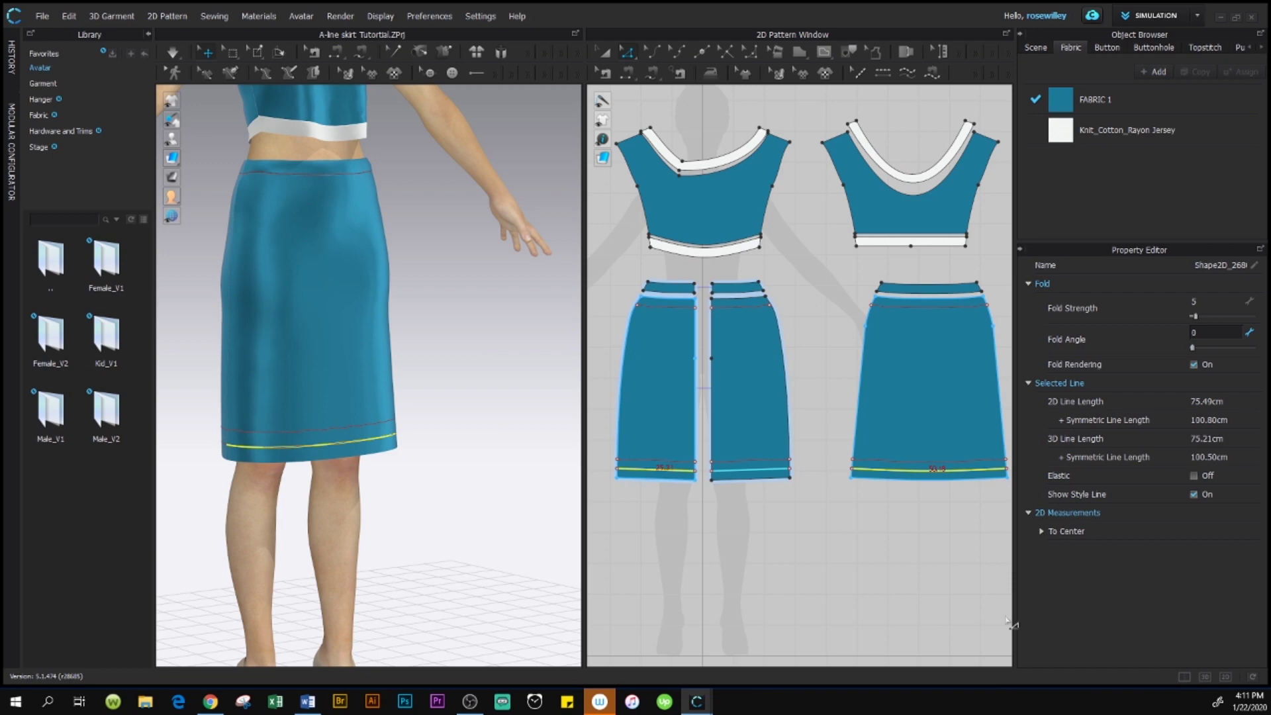
{"action": "left_click", "coordinate": [1076, 615]}
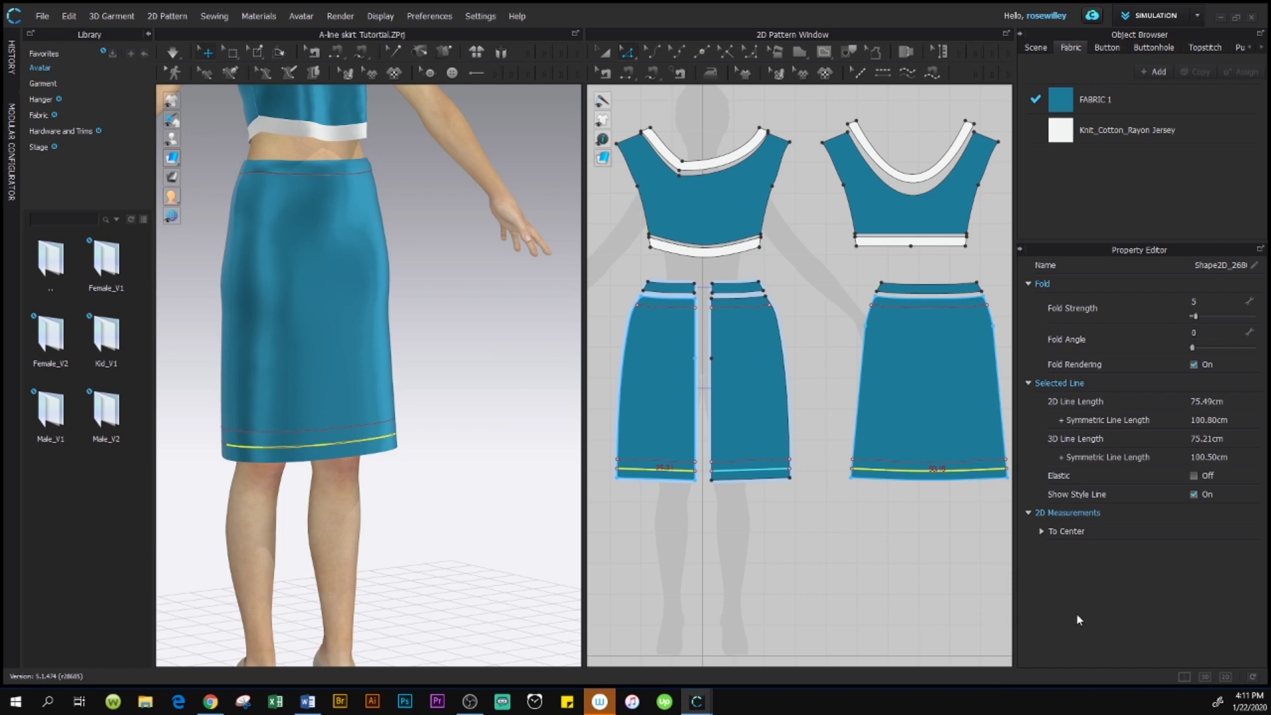
{"action": "left_click", "coordinate": [915, 599]}
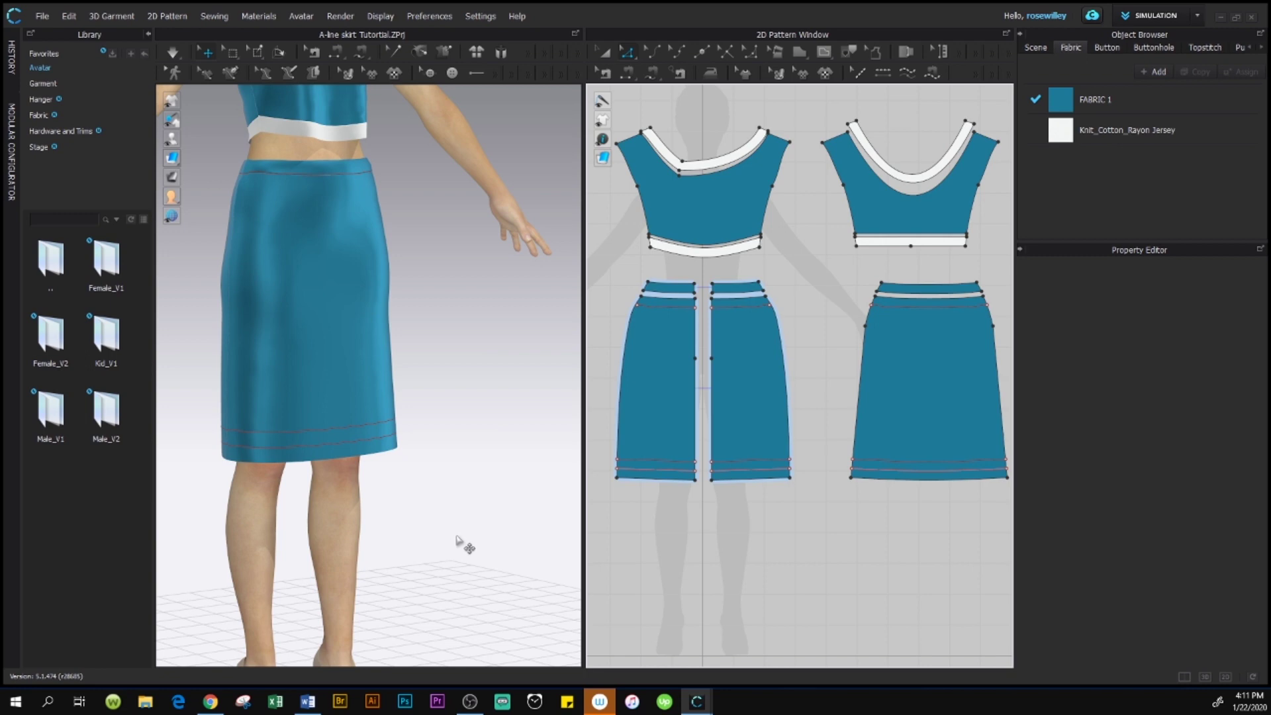
{"action": "left_click", "coordinate": [425, 510]}
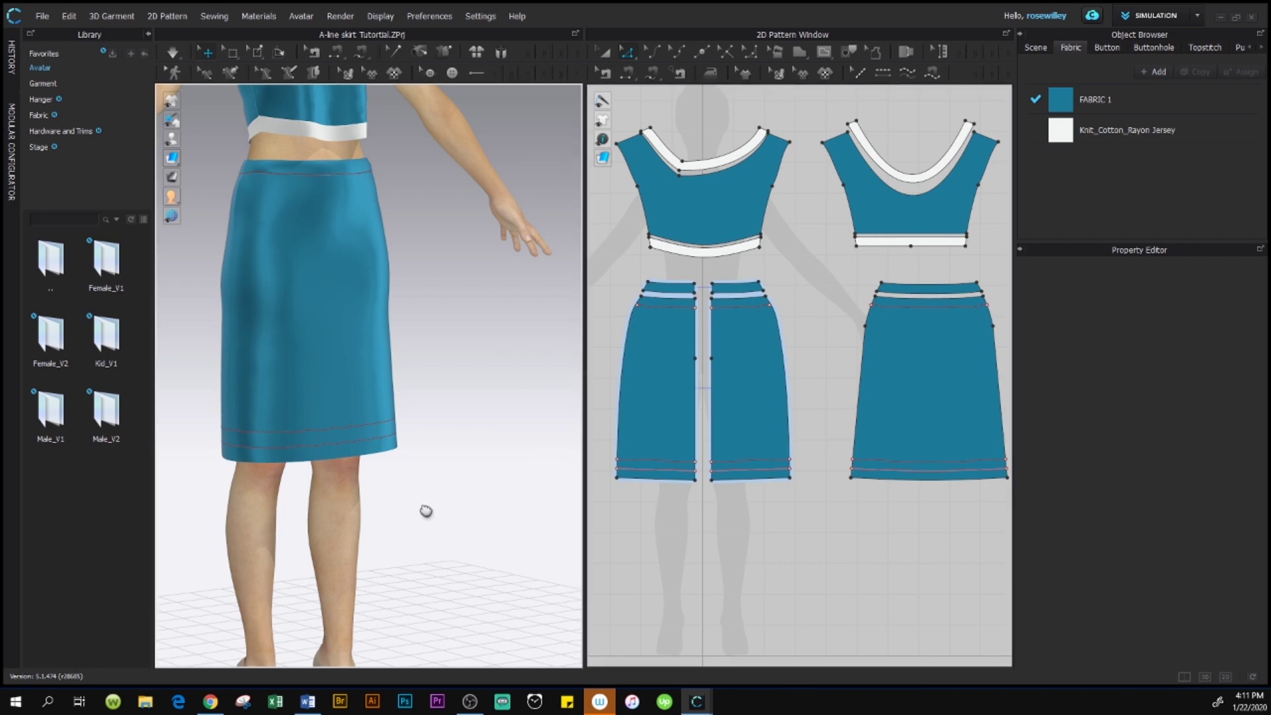
{"action": "middle_click_drag", "start_coordinate": [425, 510], "coordinate": [471, 514]}
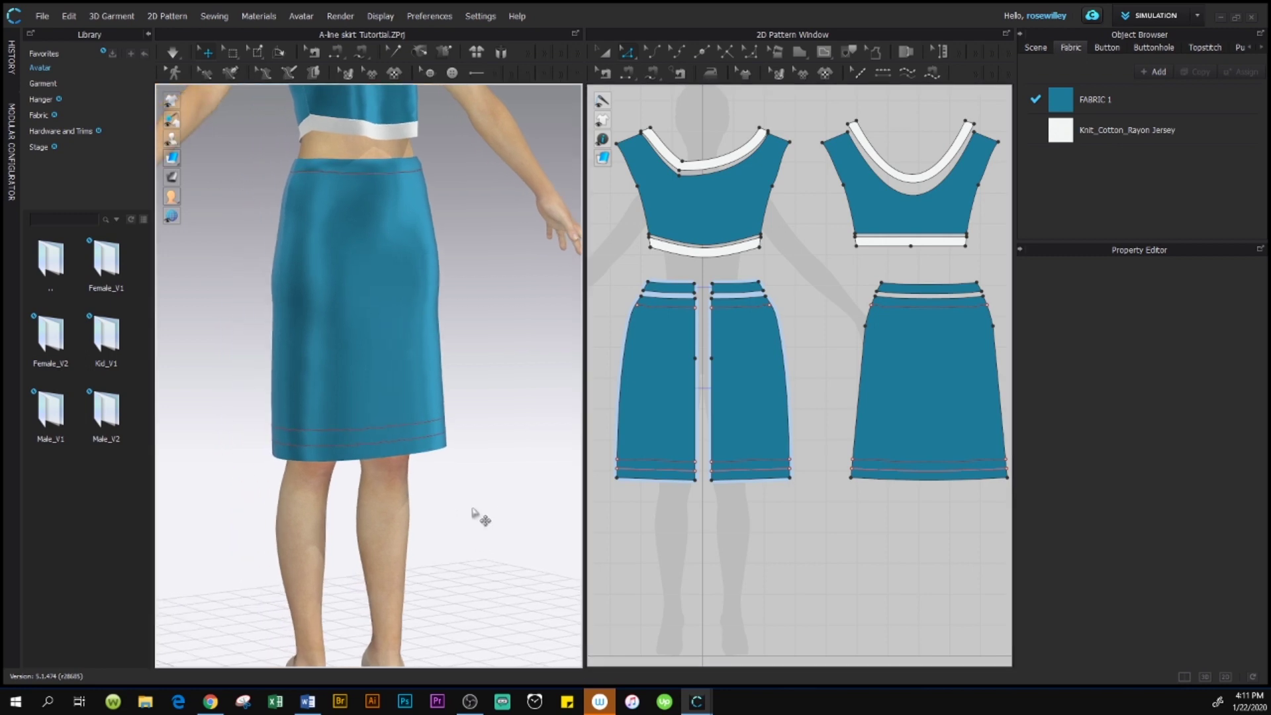
{"action": "middle_click_drag", "start_coordinate": [477, 516], "coordinate": [488, 492]}
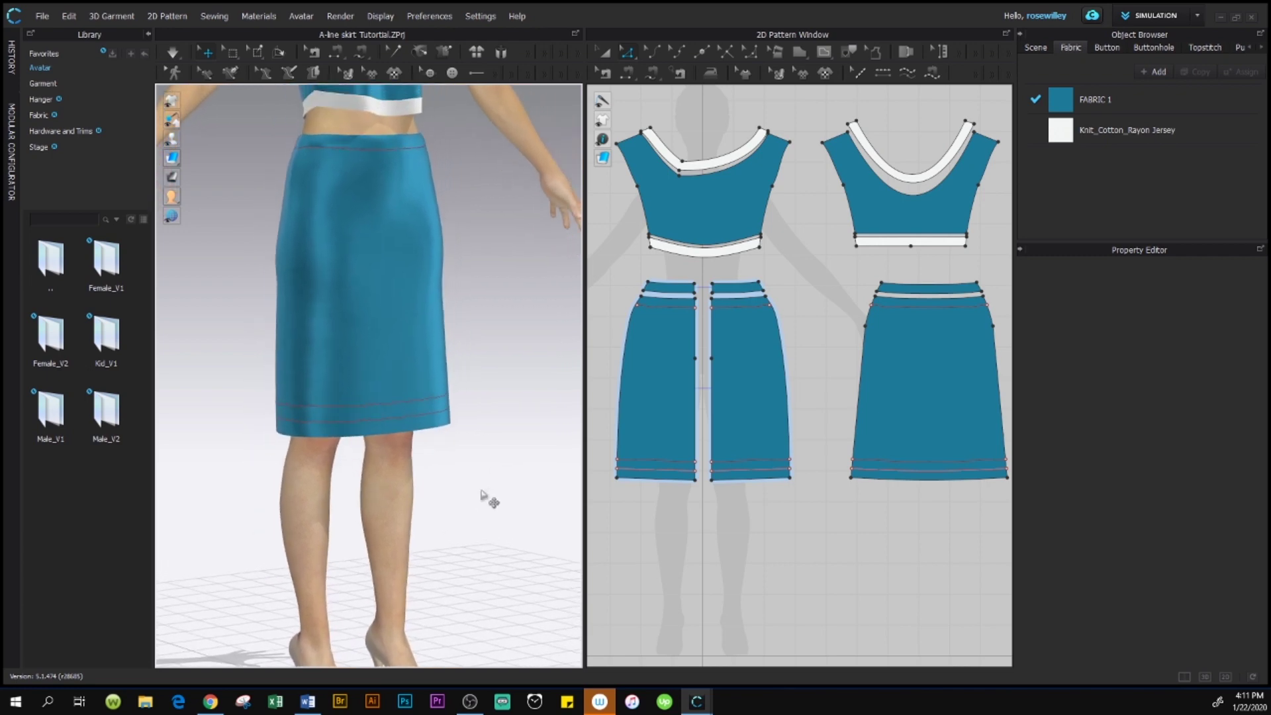
{"action": "left_click", "coordinate": [280, 53]}
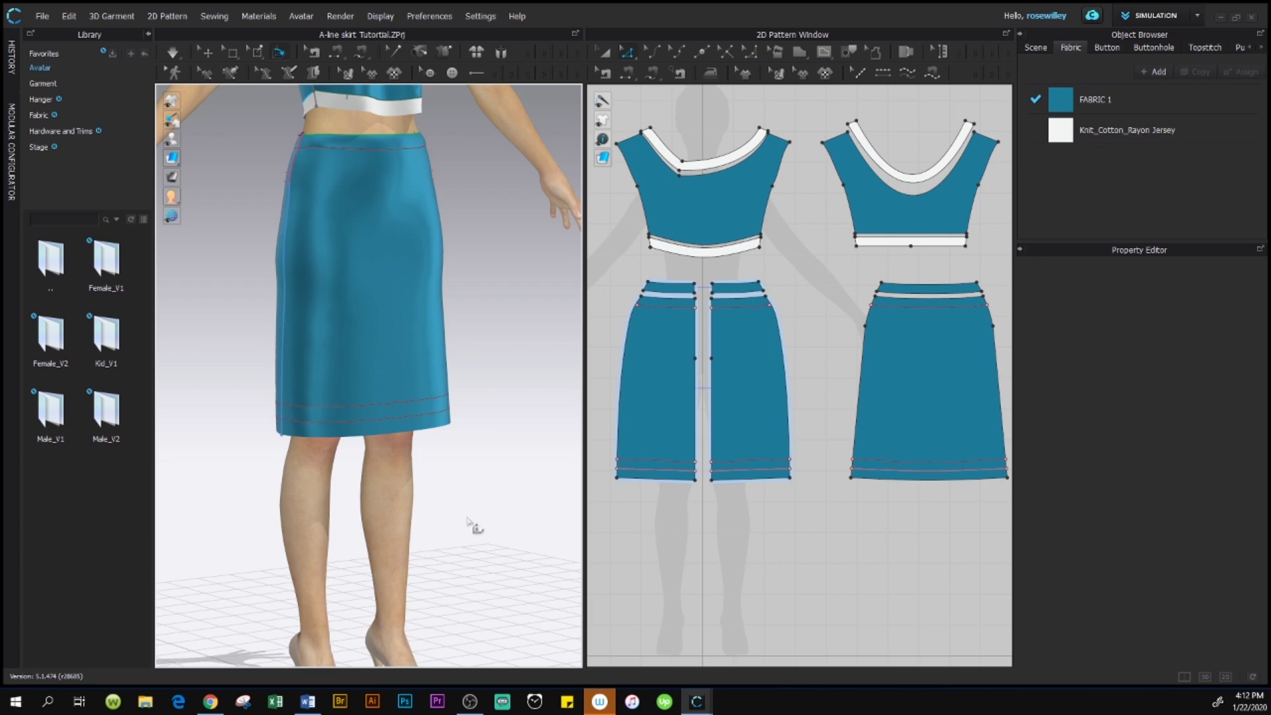
Fold the front skirt's lower hem line up toward the inside in the 3D view.
{"action": "mouse_move", "coordinate": [465, 517]}
{"action": "right_mouse_down"}
{"action": "mouse_move", "coordinate": [415, 530]}
{"action": "mouse_move", "coordinate": [392, 516]}
{"action": "mouse_move", "coordinate": [417, 519]}
{"action": "mouse_move", "coordinate": [404, 507]}
{"action": "right_mouse_up"}
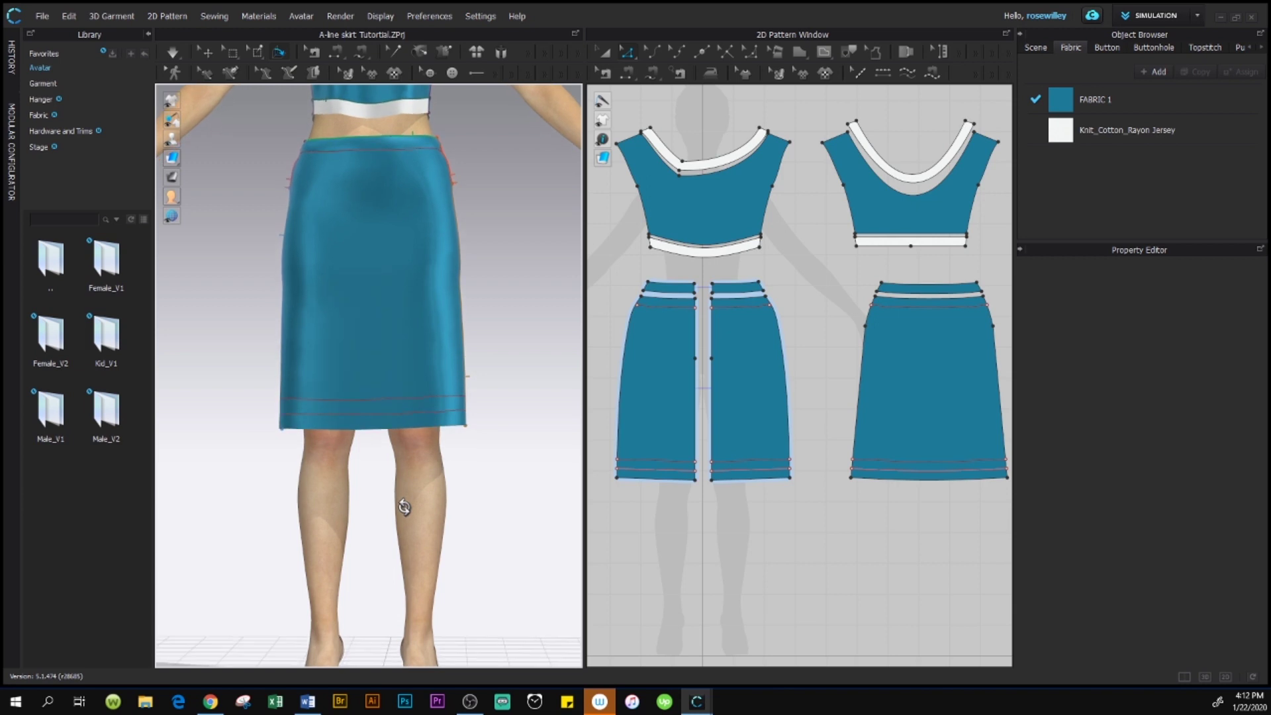
{"action": "left_click", "coordinate": [374, 415]}
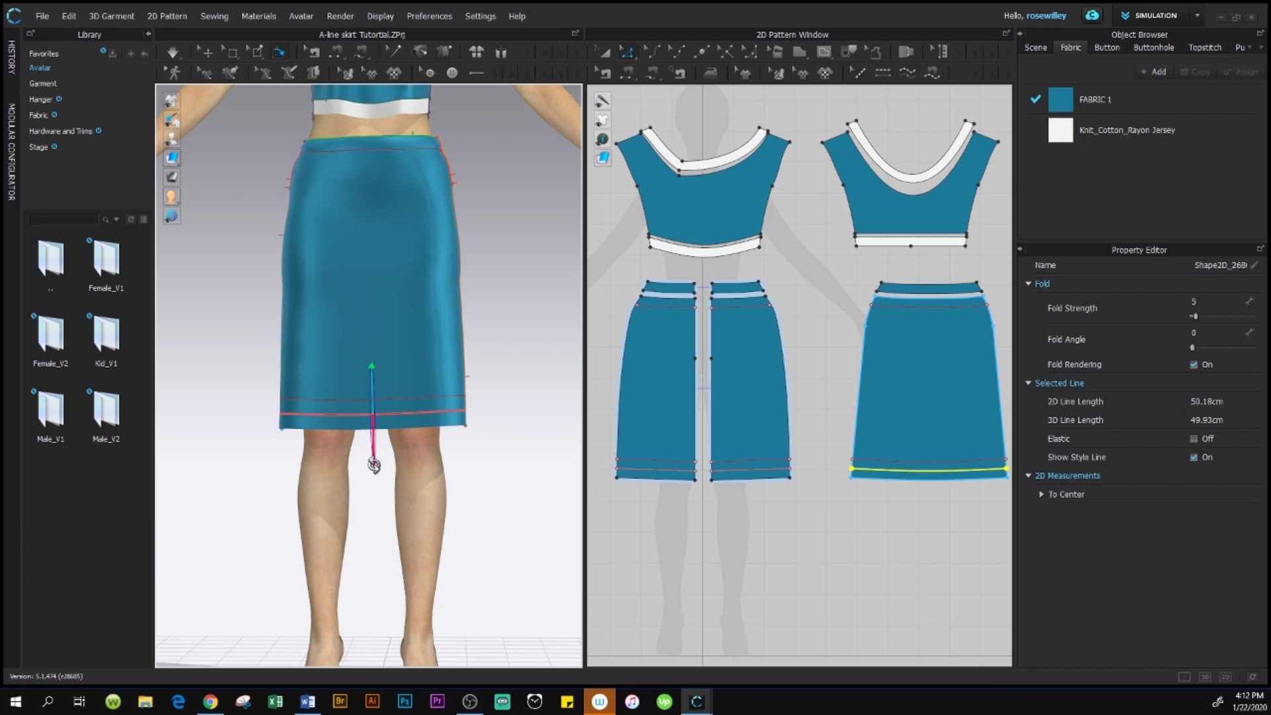
{"action": "left_click_drag", "start_coordinate": [374, 465], "coordinate": [392, 459]}
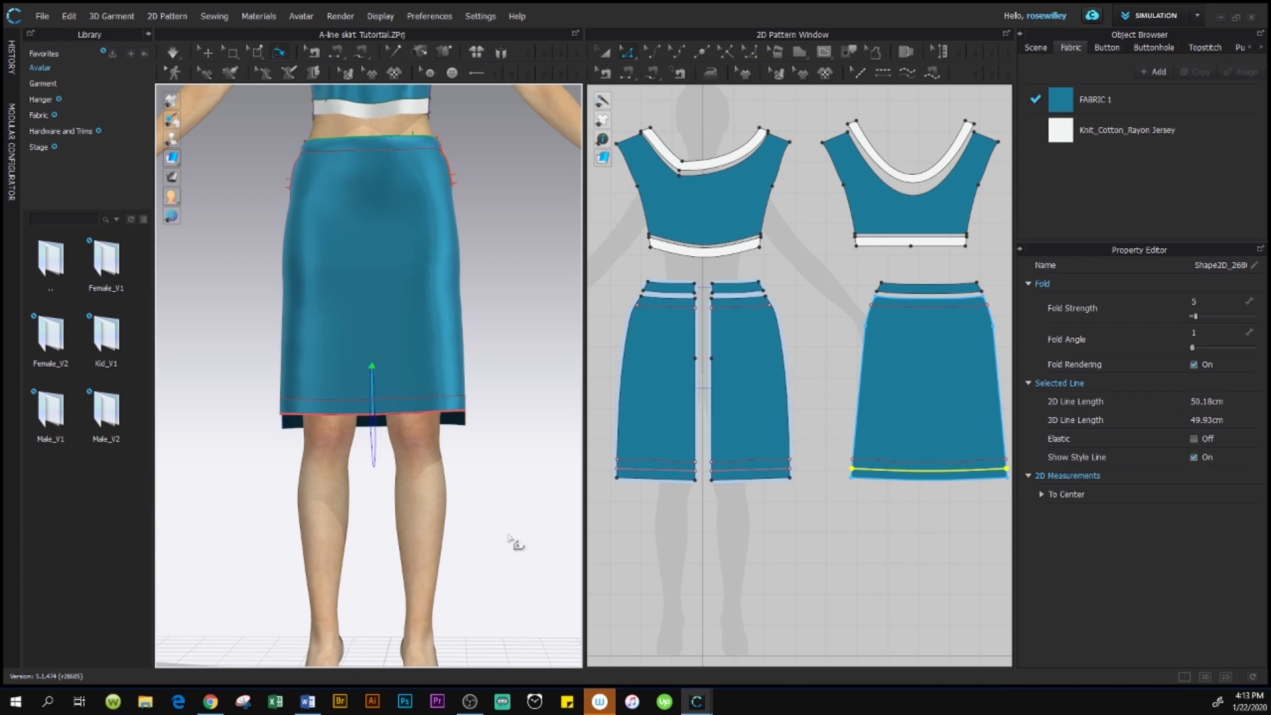
Turn to the back and fold the left back piece's hem upward with Fold Arrangement.
{"action": "right_click_drag", "start_coordinate": [525, 531], "coordinate": [409, 545]}
{"action": "right_click_drag", "start_coordinate": [534, 517], "coordinate": [448, 510]}
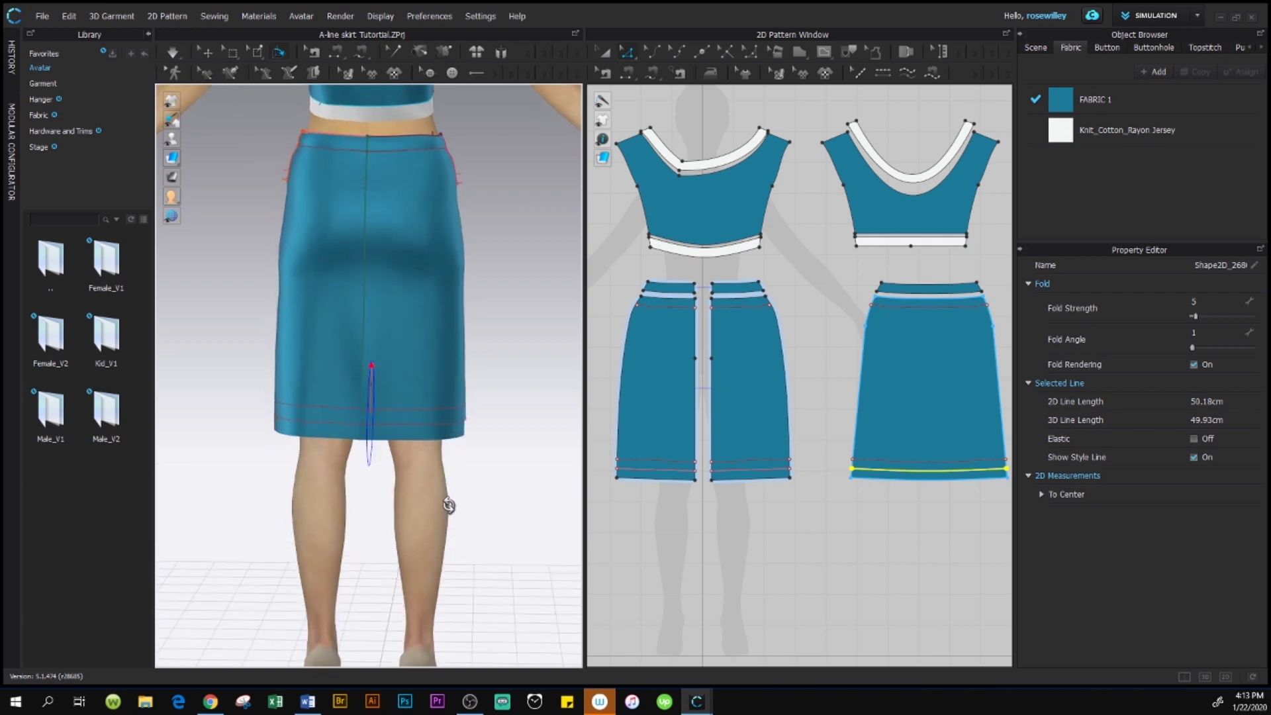
{"action": "left_click", "coordinate": [280, 53]}
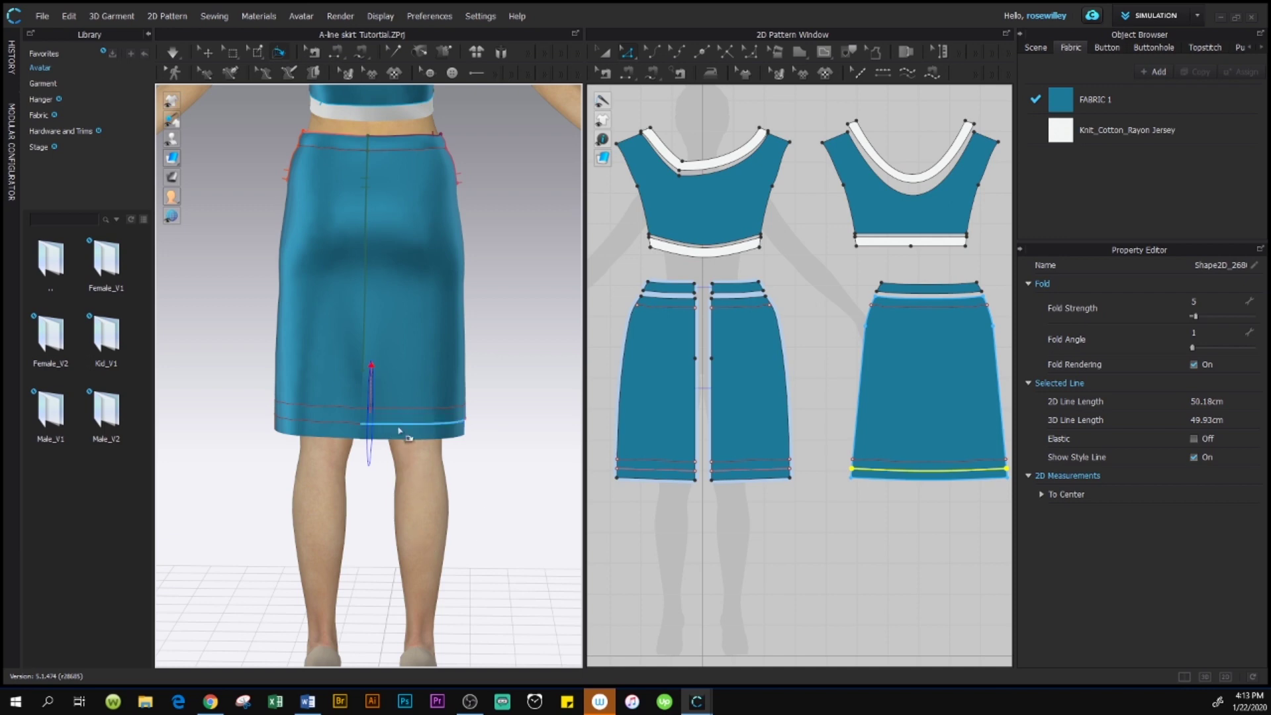
{"action": "left_click", "coordinate": [336, 423]}
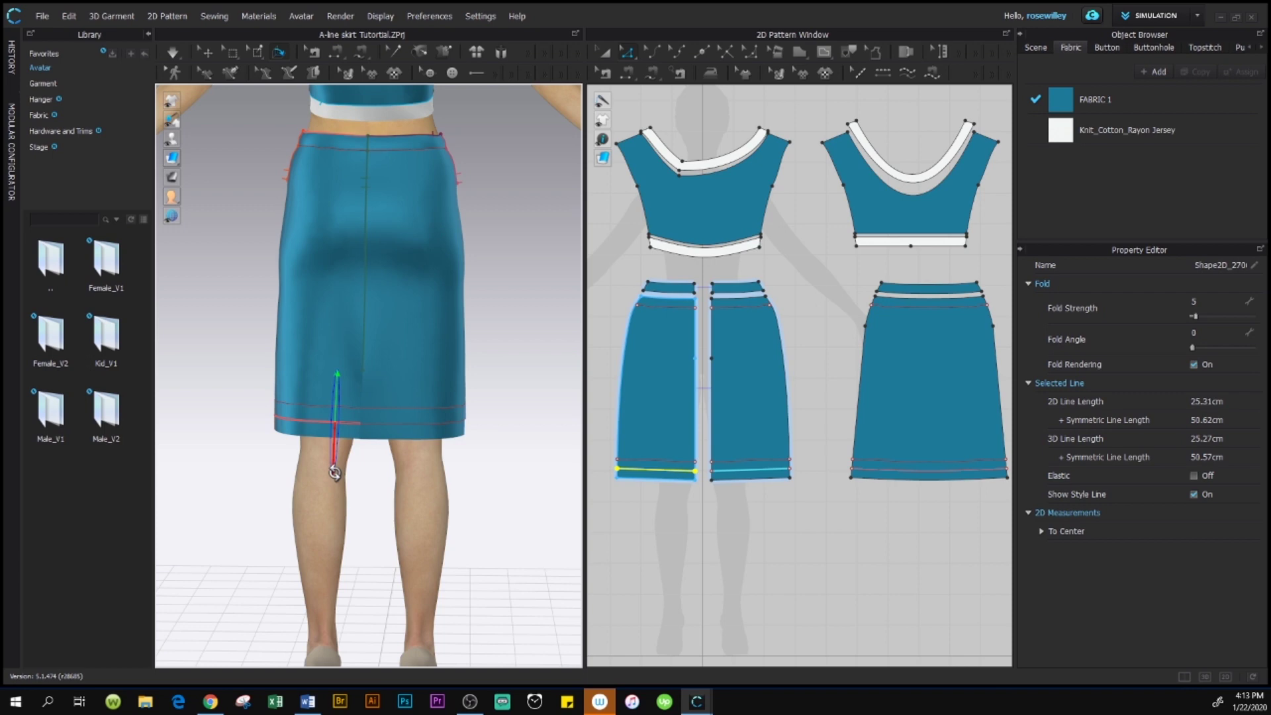
{"action": "left_click_drag", "start_coordinate": [334, 473], "coordinate": [321, 343]}
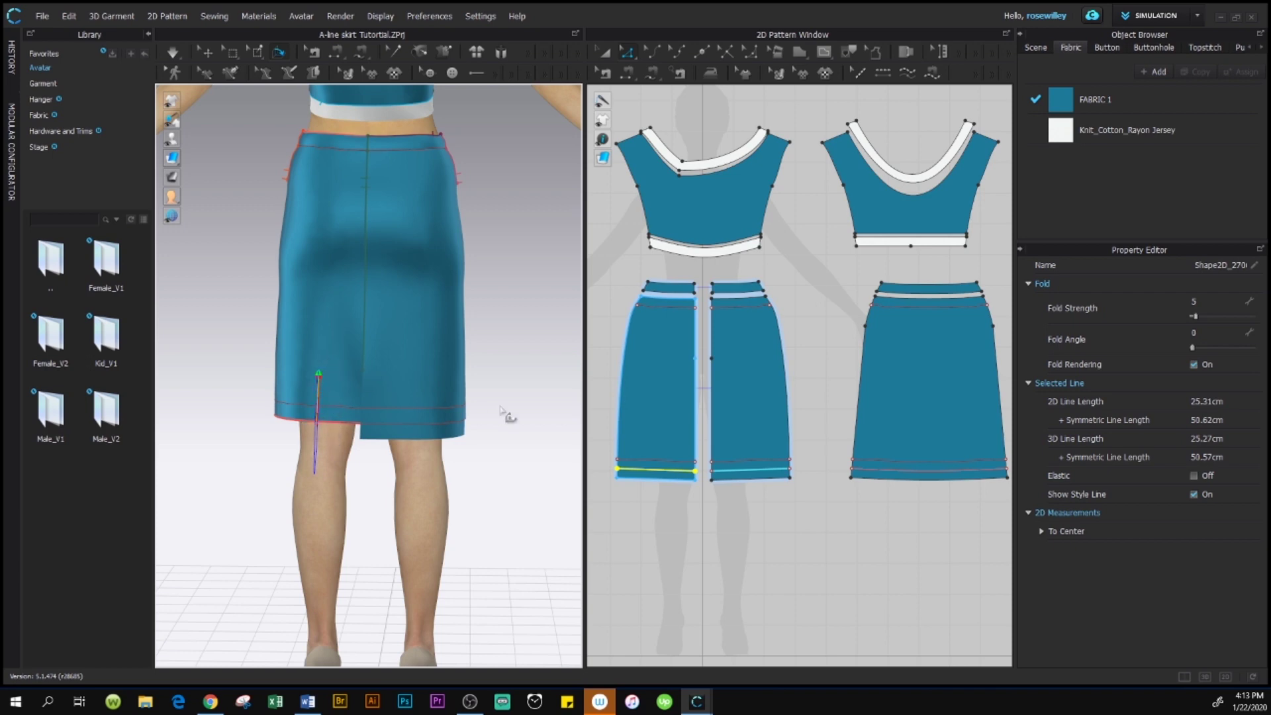
Fold the right back piece's hem upward along its fold line.
{"action": "left_click", "coordinate": [442, 423]}
{"action": "left_click_drag", "start_coordinate": [437, 478], "coordinate": [435, 378]}
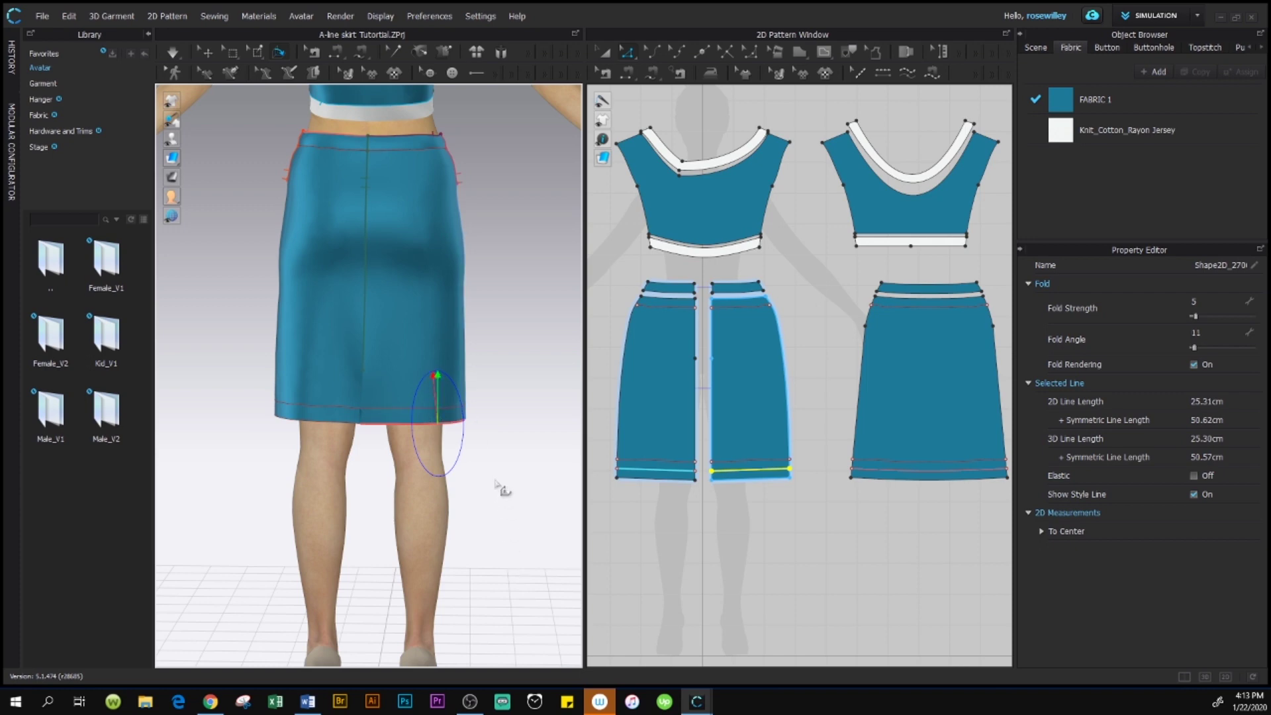
{"action": "left_click", "coordinate": [502, 512]}
{"action": "right_click_drag", "start_coordinate": [530, 519], "coordinate": [448, 539]}
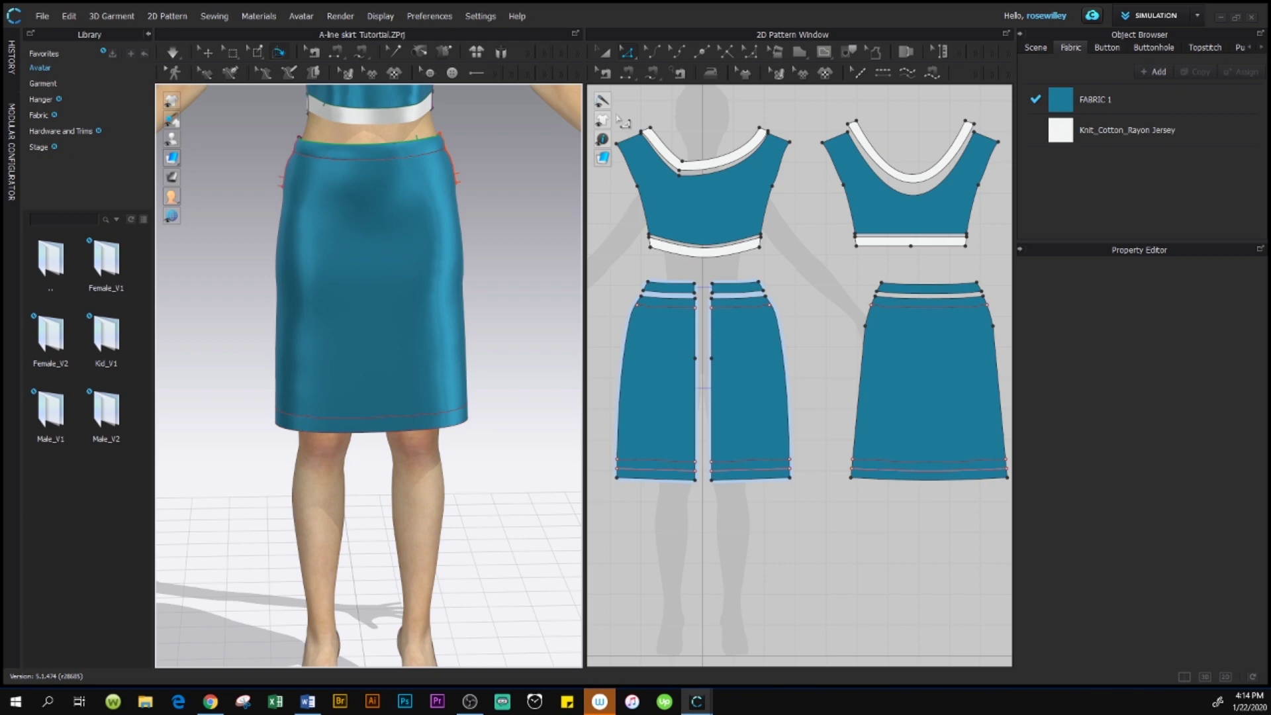
With Segment Sewing, sew the back and front fold lines to their bottom hem edges.
{"action": "left_click", "coordinate": [631, 74]}
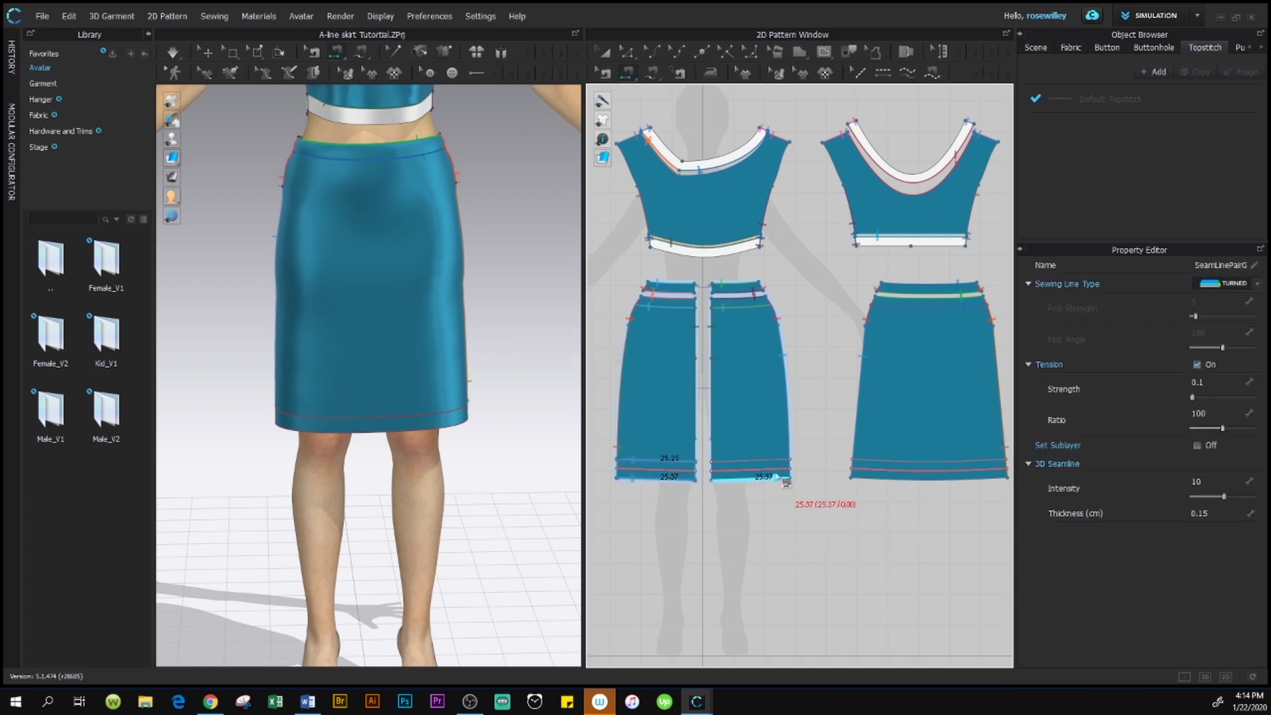
{"action": "left_click", "coordinate": [755, 461]}
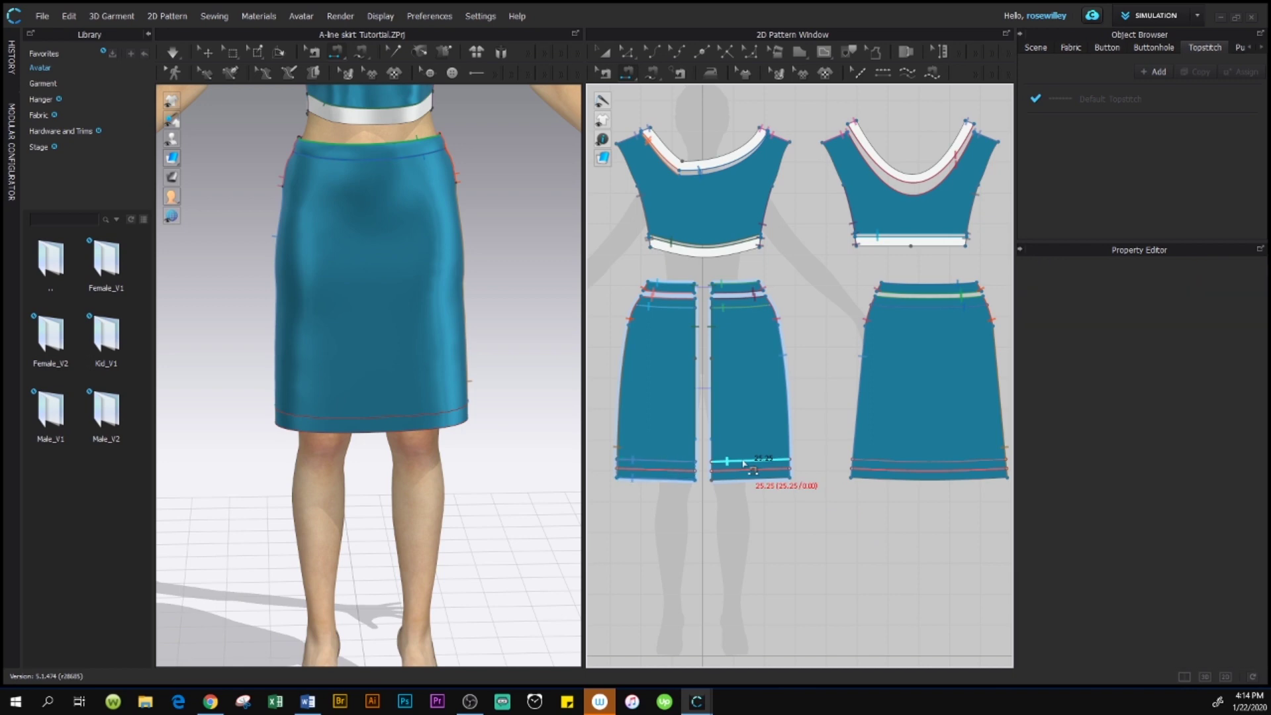
{"action": "left_click", "coordinate": [738, 481]}
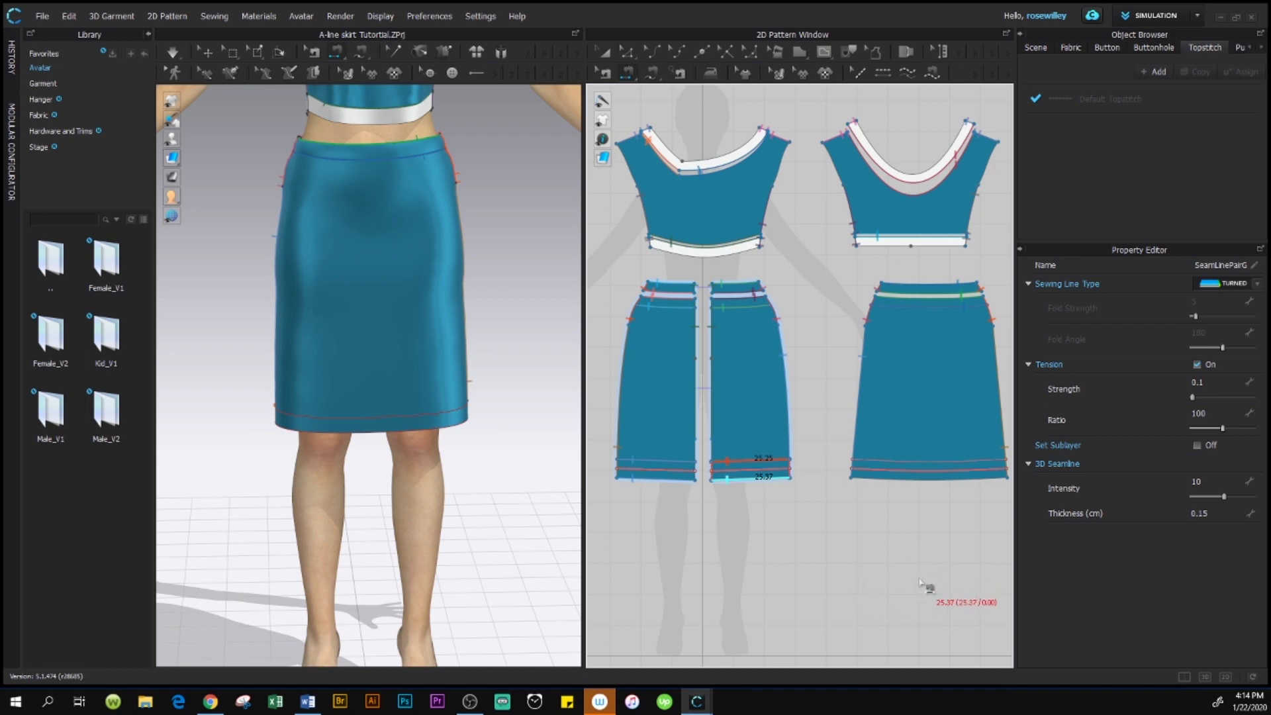
{"action": "left_click", "coordinate": [977, 476]}
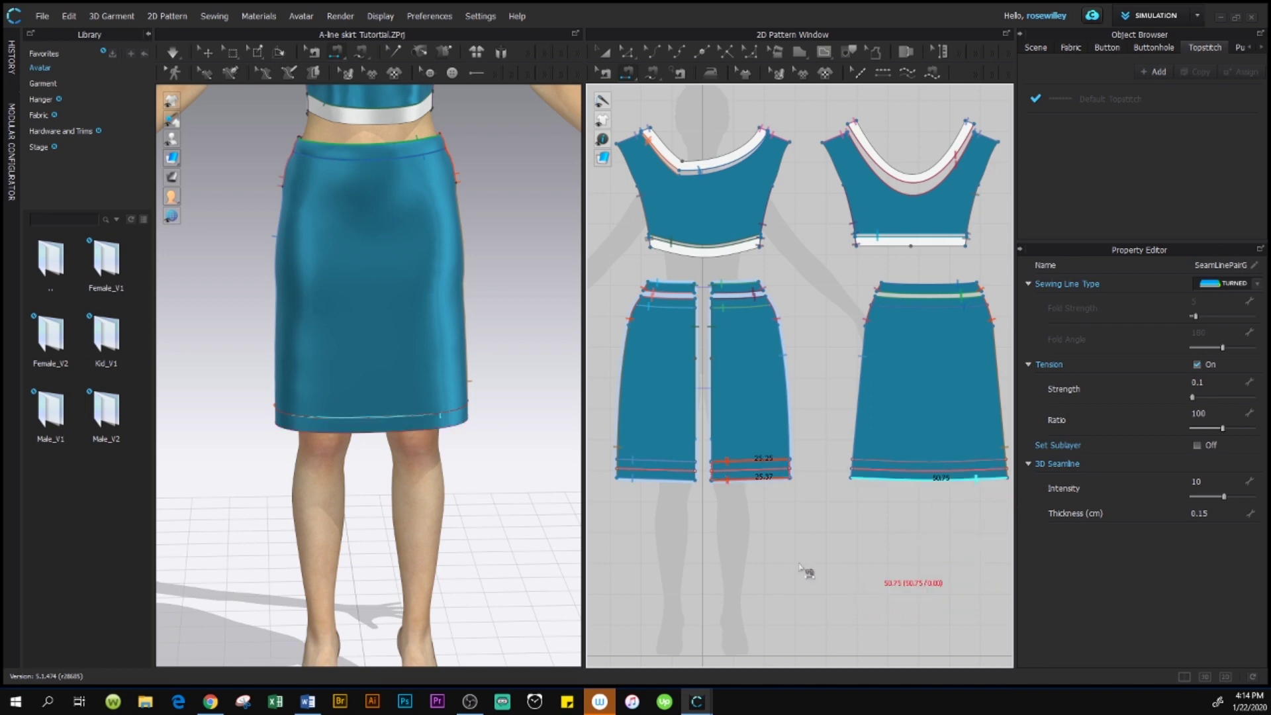
{"action": "left_click", "coordinate": [917, 465]}
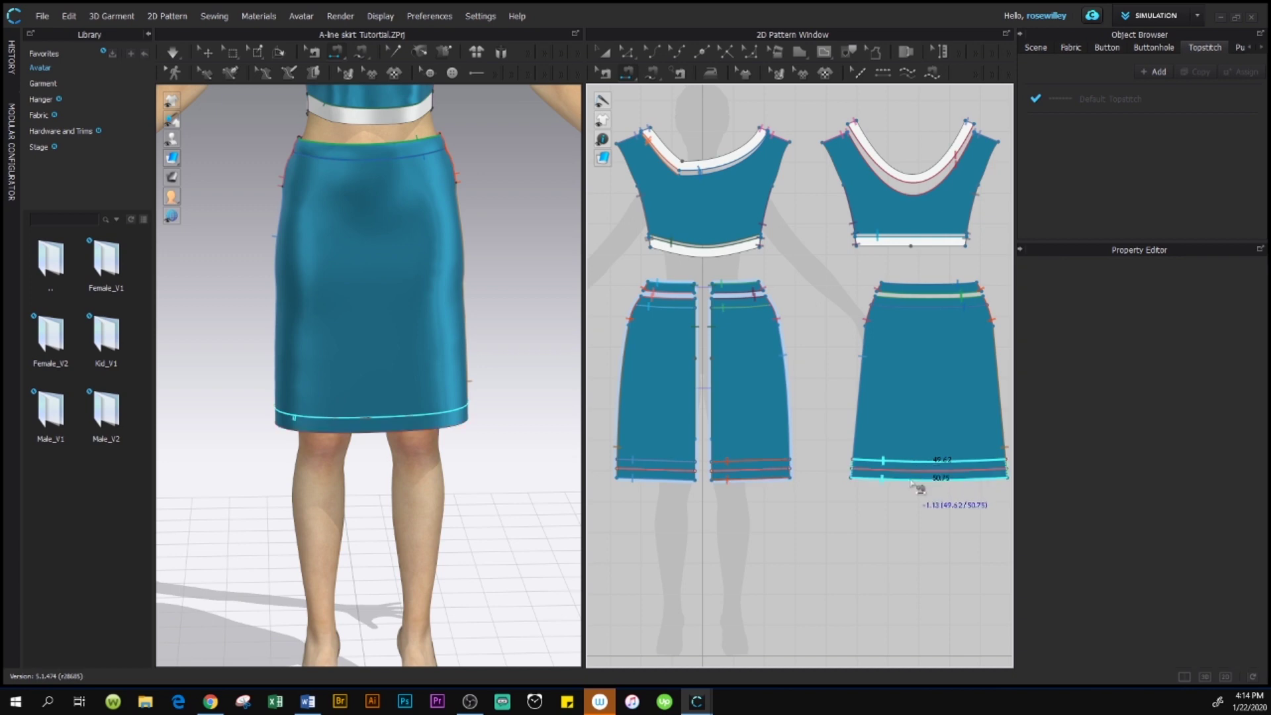
{"action": "left_click", "coordinate": [913, 481]}
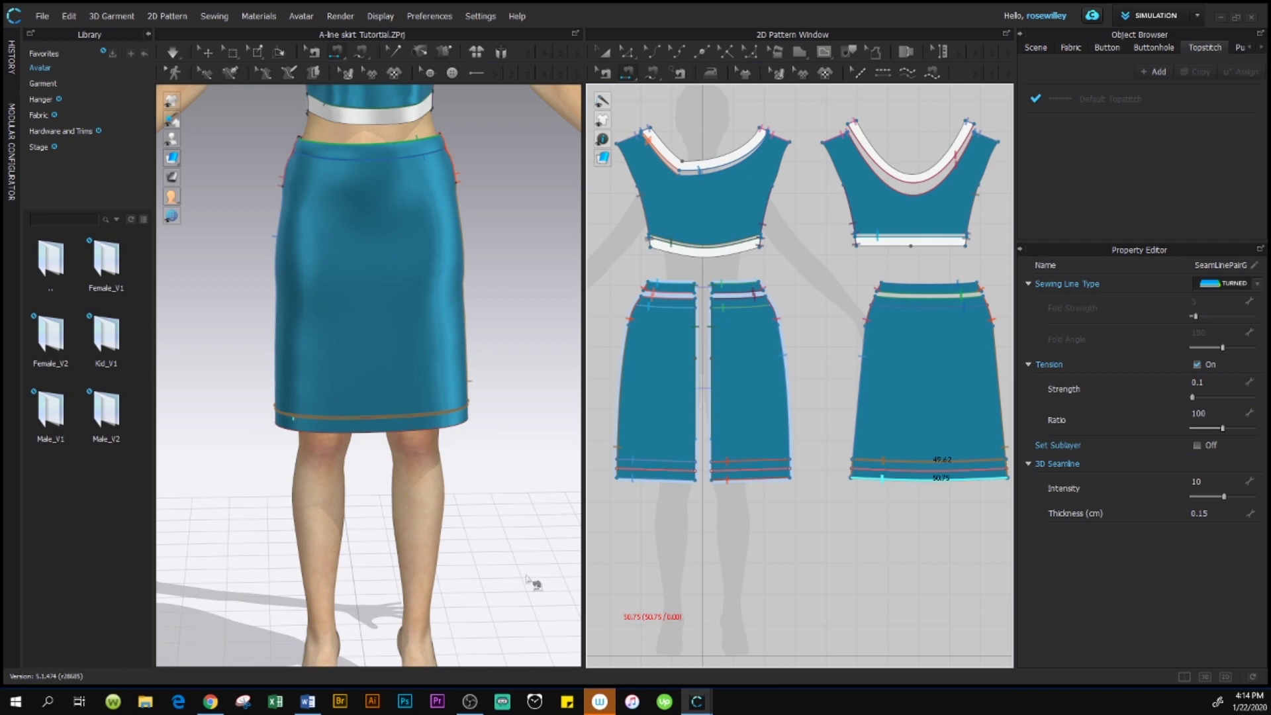
Run the simulation so the skirt's sewn, turned-up hems settle on the avatar.
{"action": "left_click", "coordinate": [174, 52]}
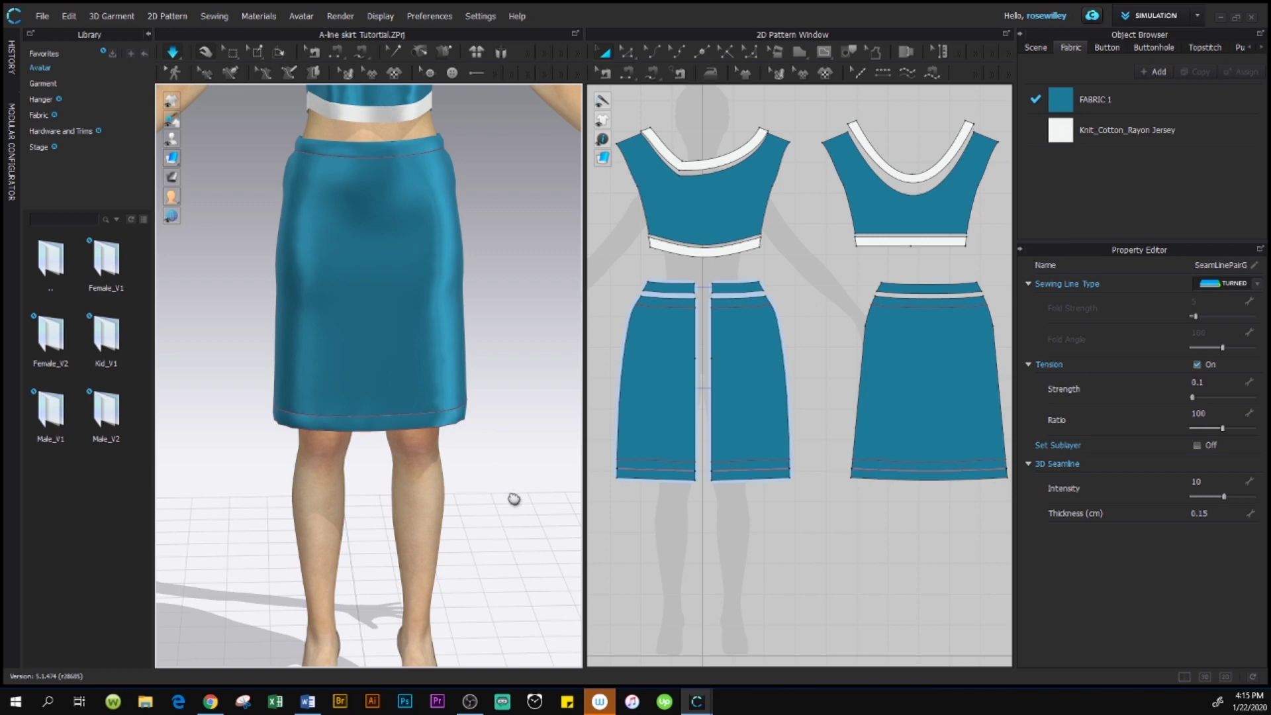
{"action": "right_click_drag", "start_coordinate": [515, 499], "coordinate": [472, 537]}
{"action": "middle_click_drag", "start_coordinate": [511, 500], "coordinate": [490, 509]}
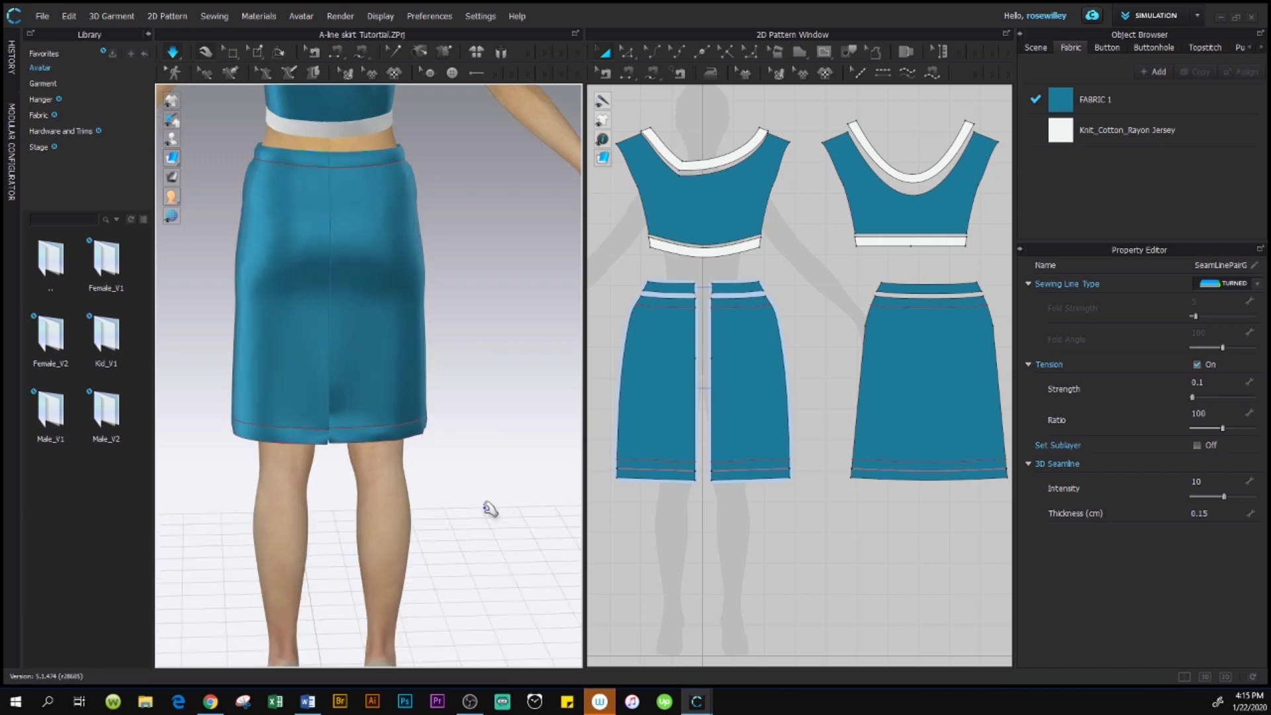
{"action": "left_click", "coordinate": [345, 435]}
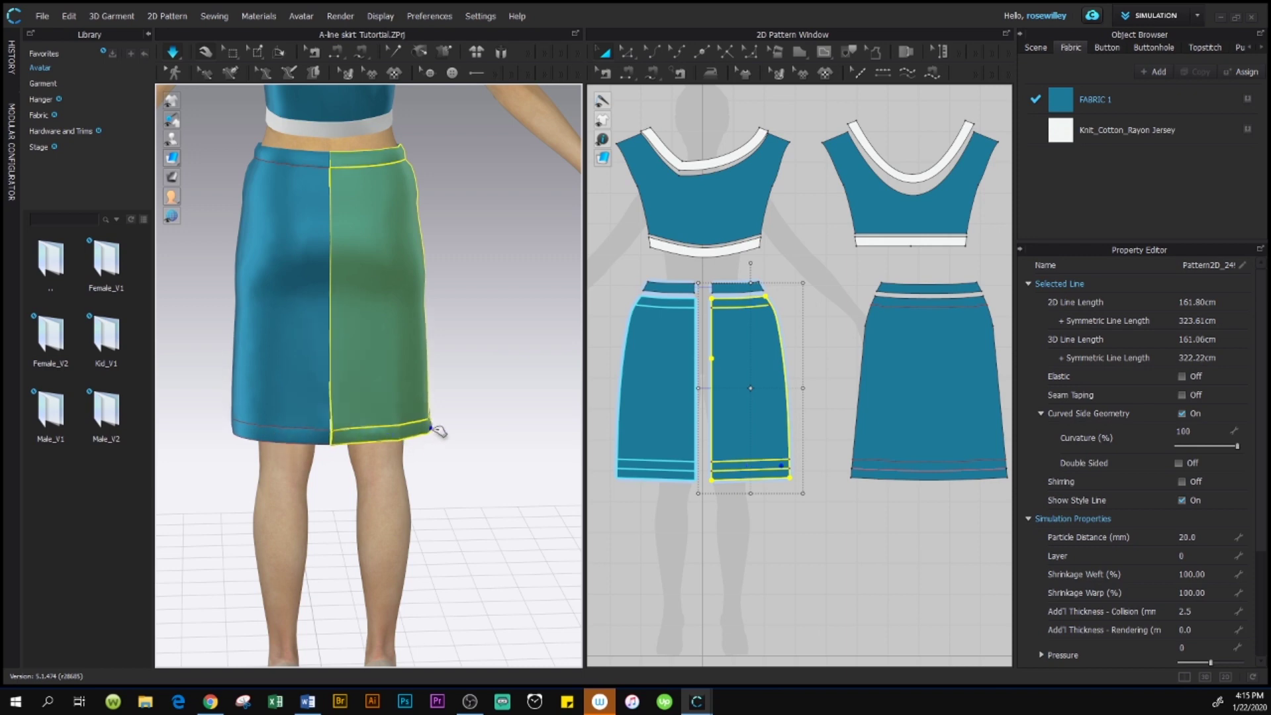
{"action": "left_click", "coordinate": [442, 491]}
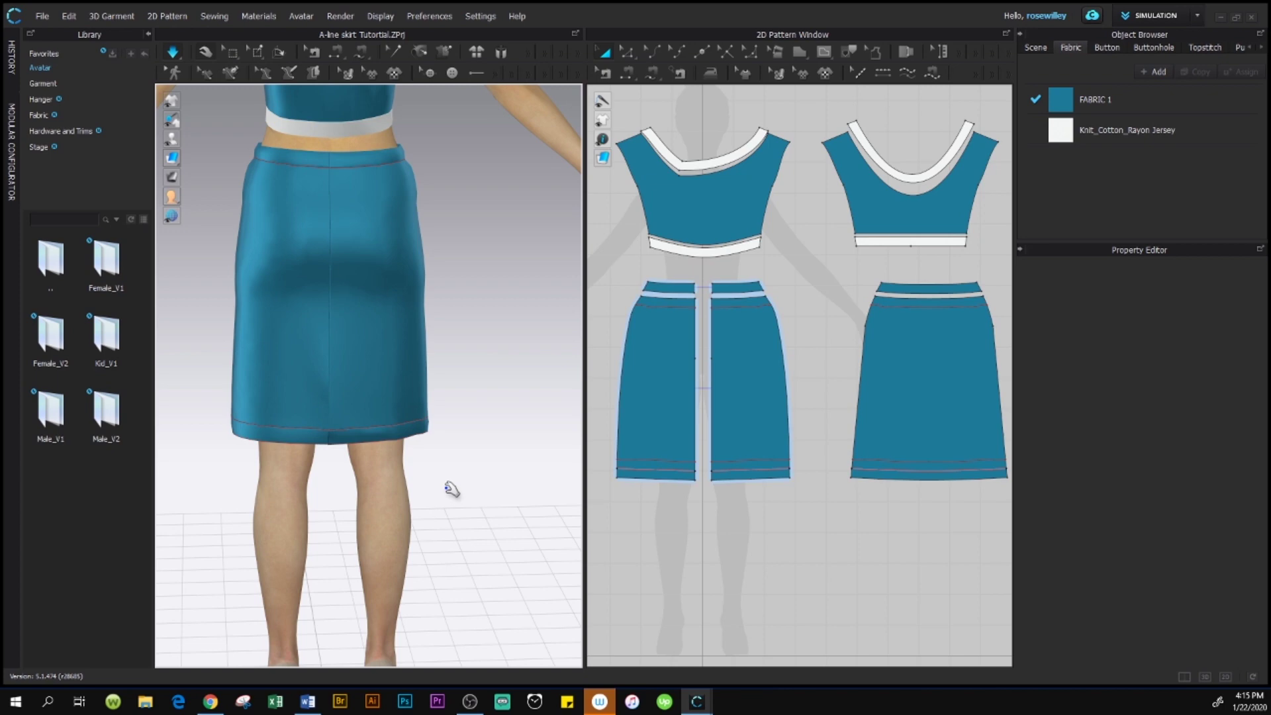
{"action": "right_click_drag", "start_coordinate": [260, 513], "coordinate": [292, 534]}
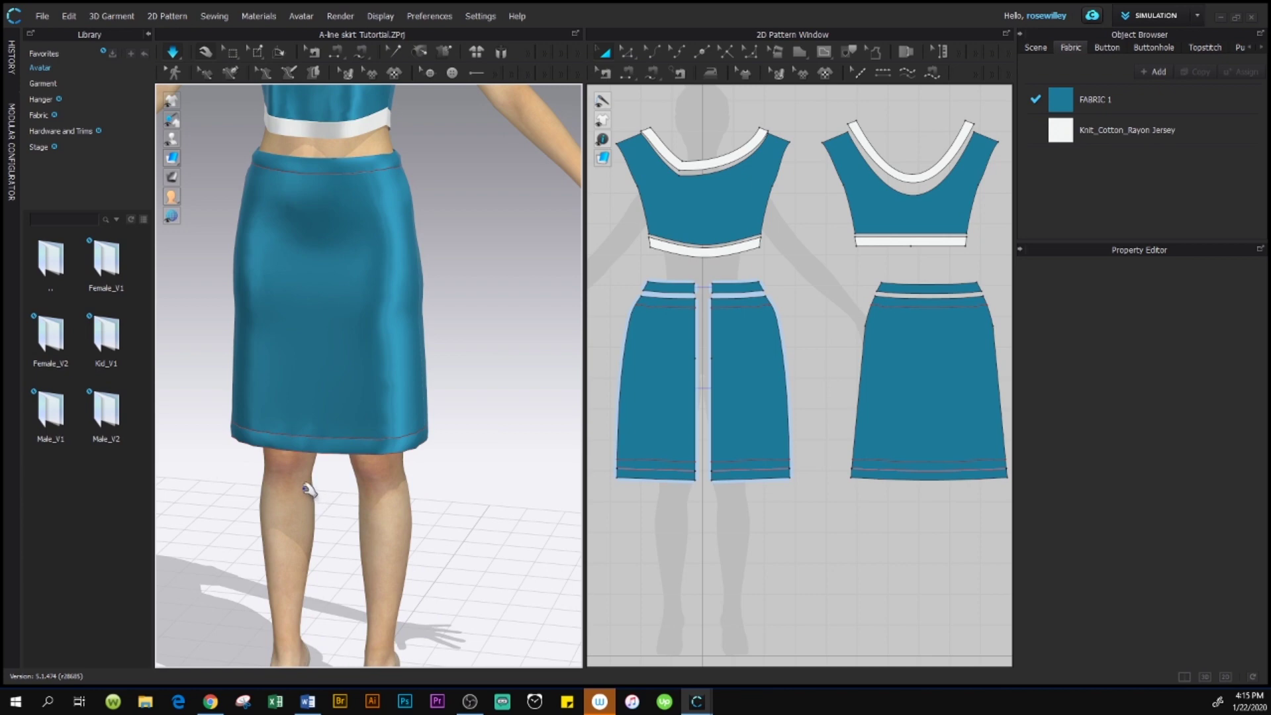
{"action": "right_click_drag", "start_coordinate": [307, 488], "coordinate": [326, 462]}
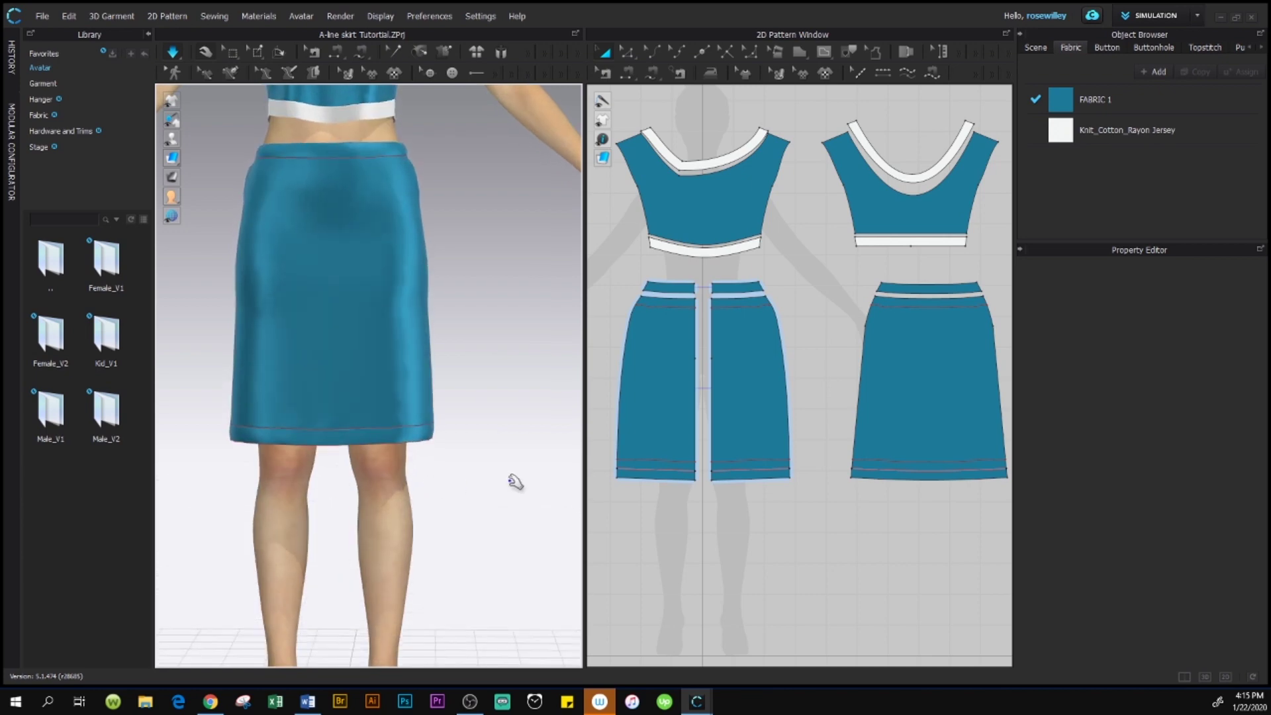
{"action": "right_click_drag", "start_coordinate": [387, 535], "coordinate": [458, 527]}
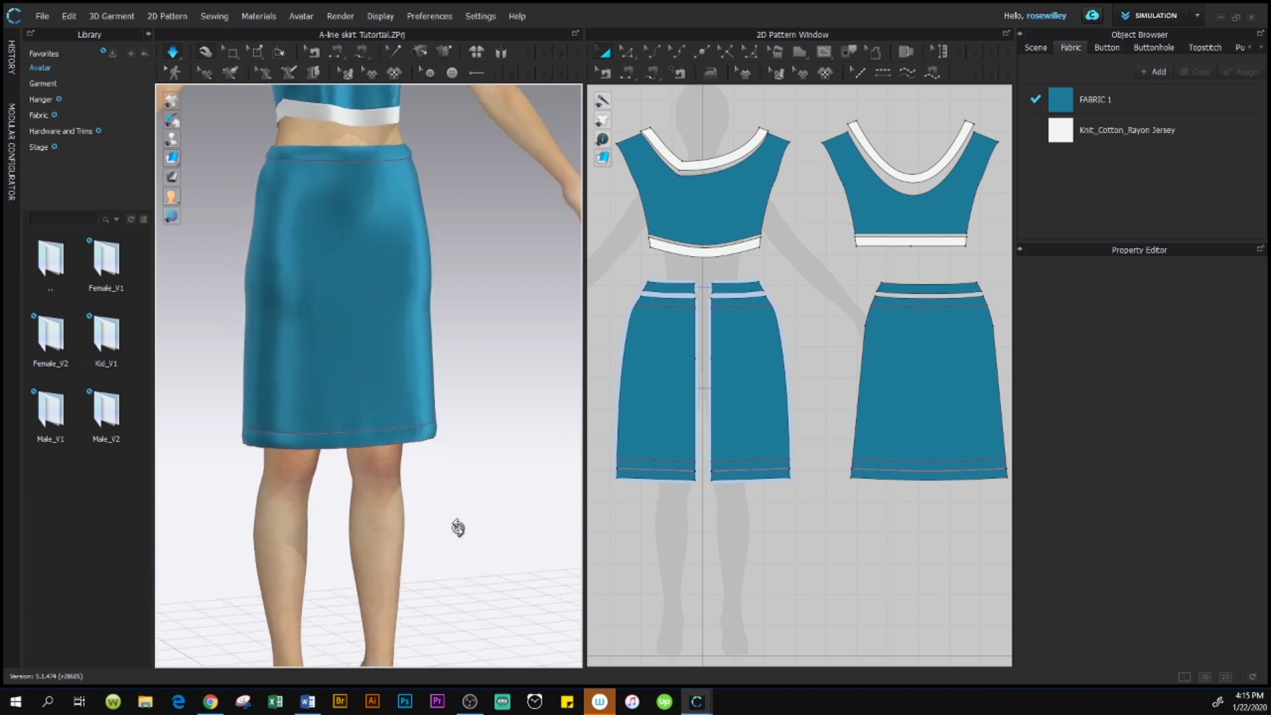